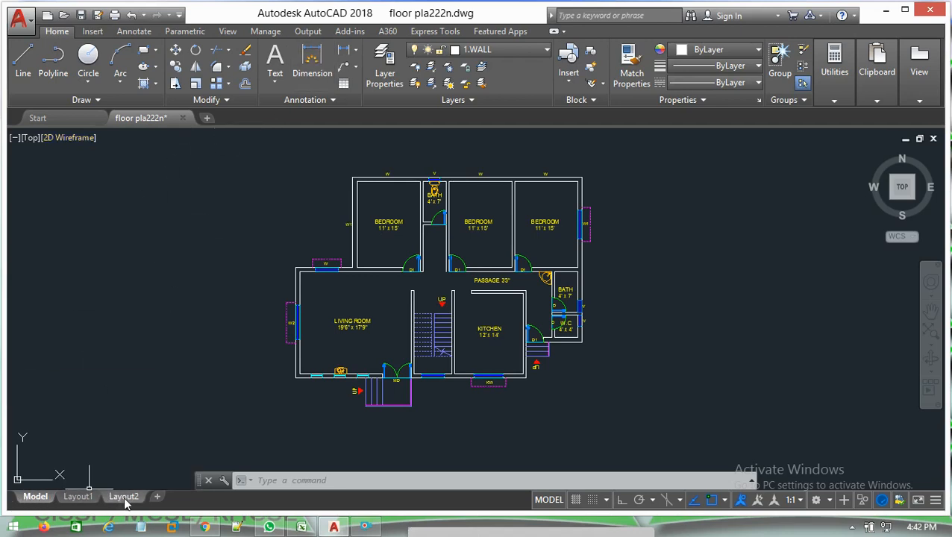
Switch to Layout1 and examine the paper sheet, its printable margins and the viewport holding the floor plan
mouse_move(98, 502)
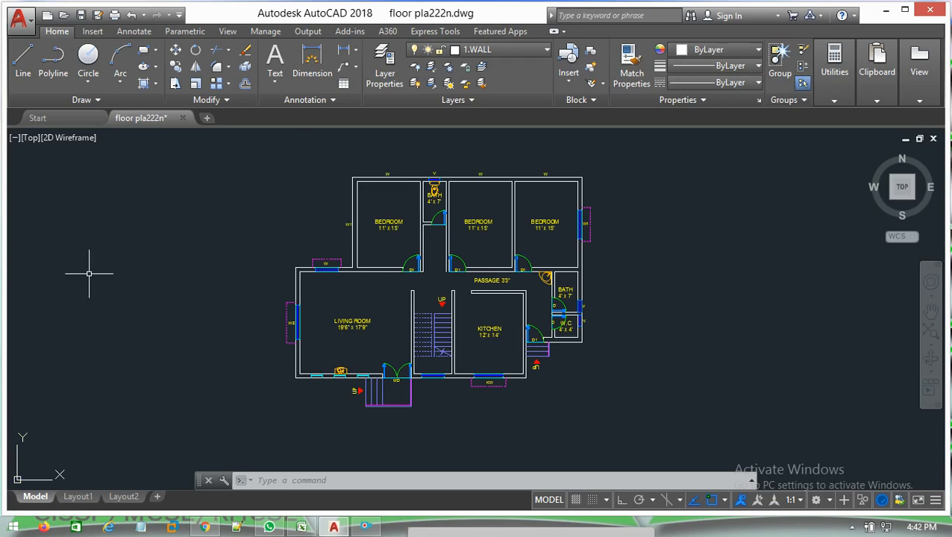
left_click(79, 498)
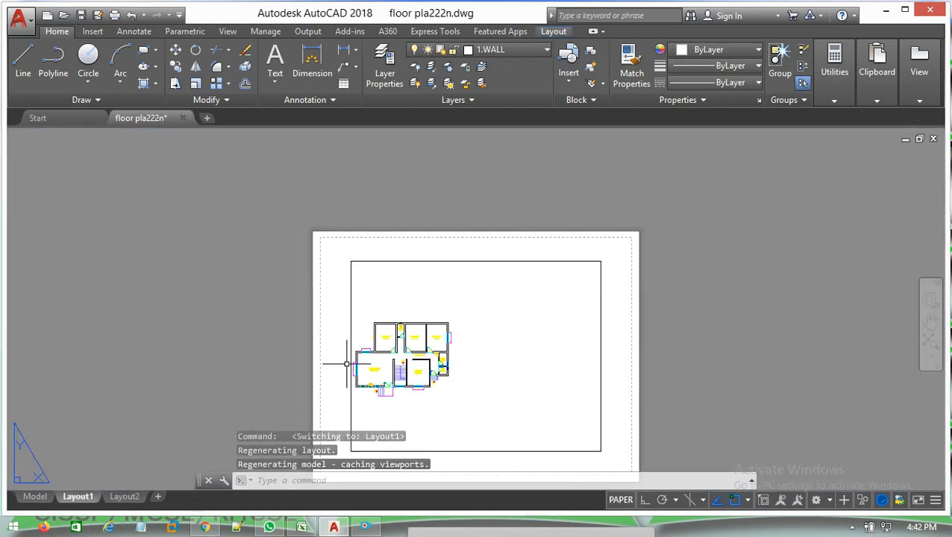
scroll(722, 389, "down", 2)
scroll(637, 411, "up", 4)
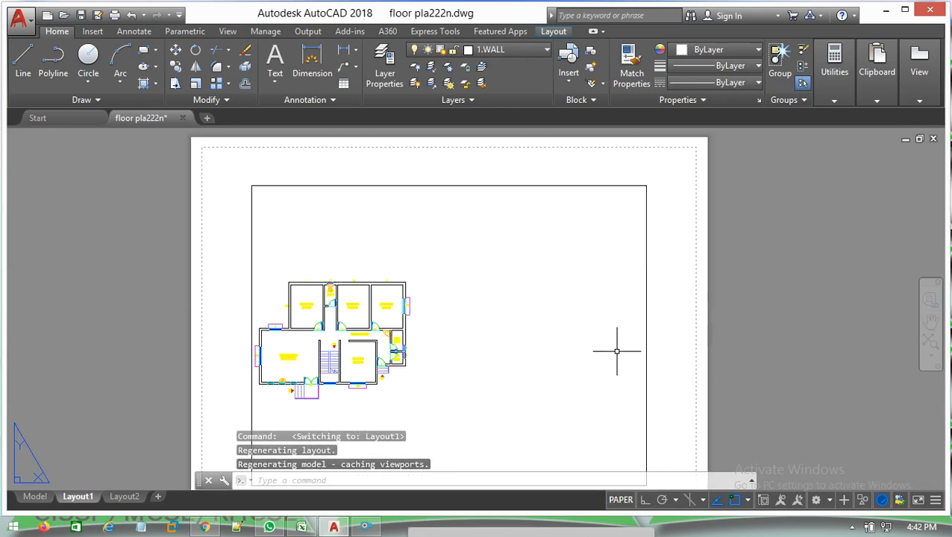
scroll(538, 319, "down", 2)
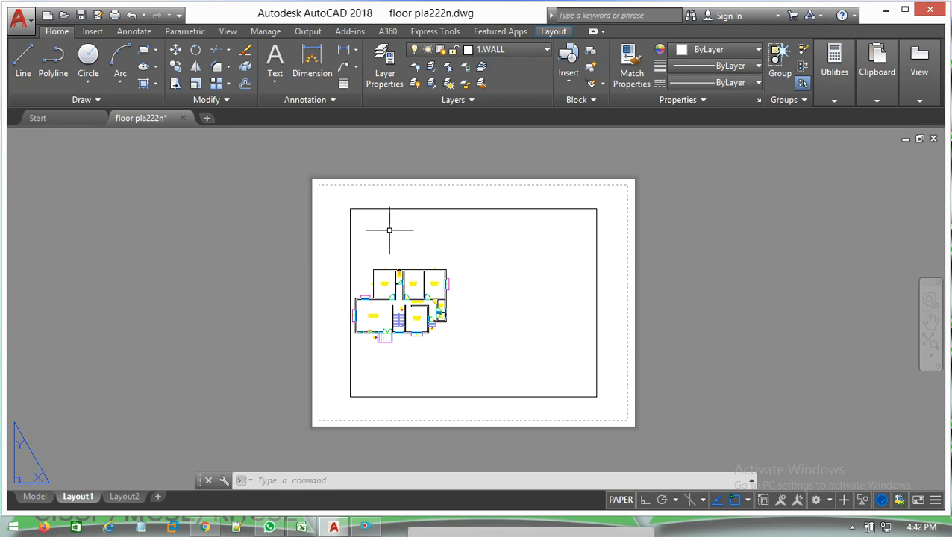
scroll(567, 328, "up", 2)
scroll(568, 328, "down", 2)
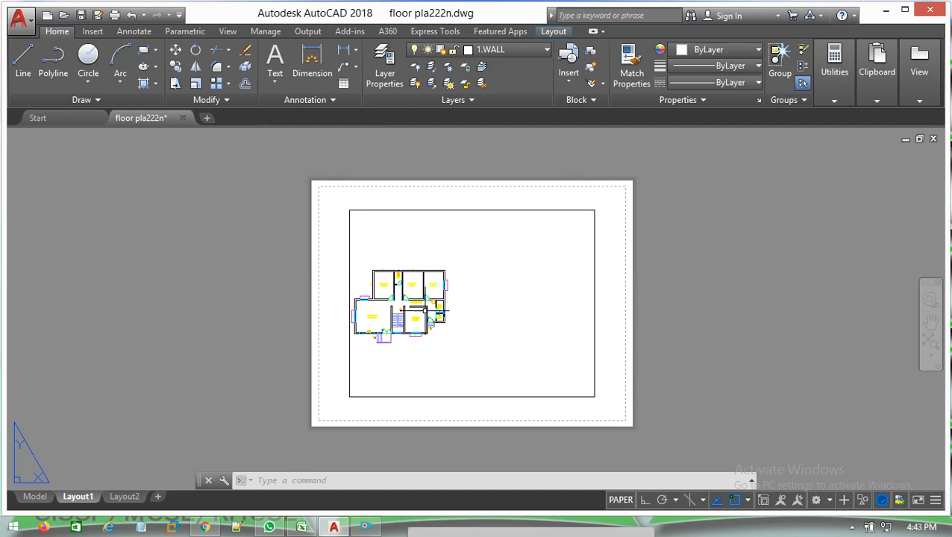
scroll(481, 297, "up", 3)
scroll(476, 296, "down", 5)
scroll(477, 297, "up", 7)
scroll(477, 297, "down", 4)
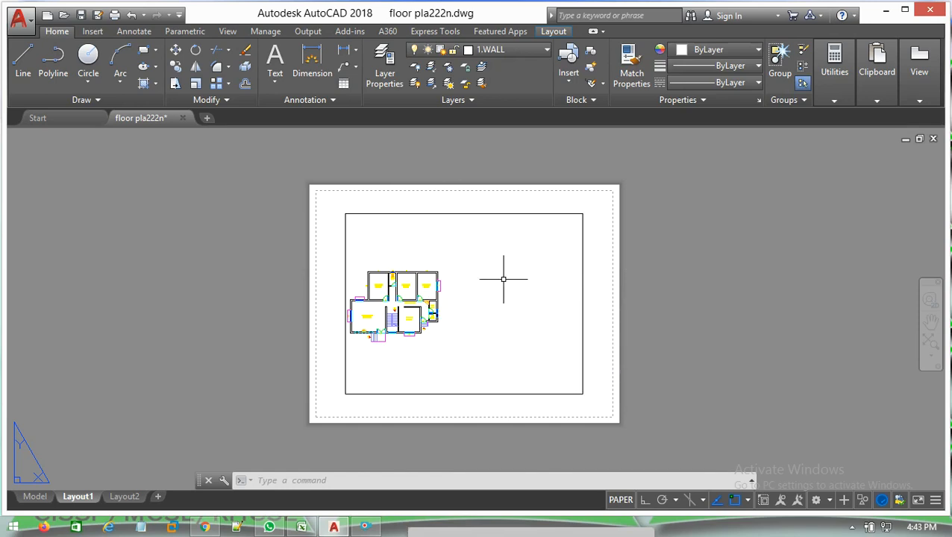
Activate model space inside the Layout1 viewport, then enlarge and centre the floor plan so it fills the frame
double_click(487, 262)
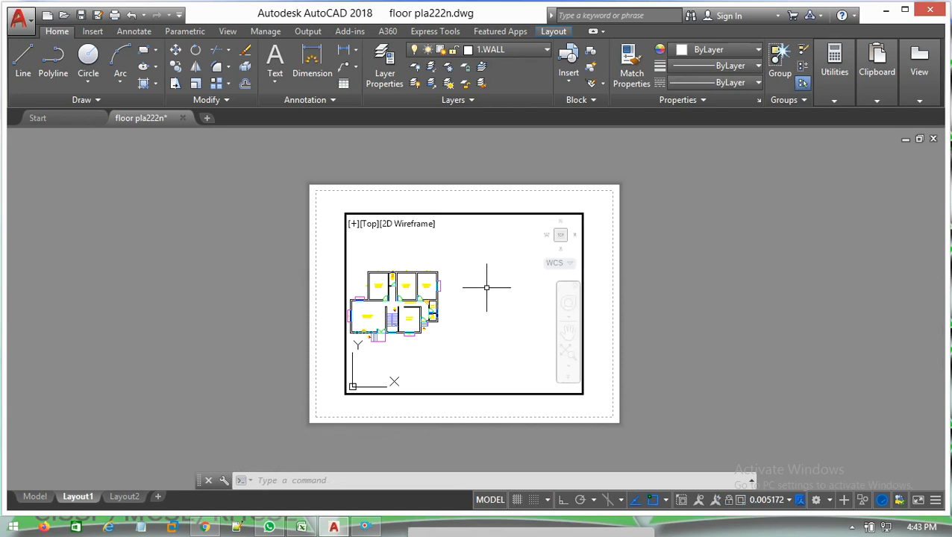
scroll(484, 303, "up", 3)
scroll(484, 303, "down", 4)
scroll(492, 304, "up", 4)
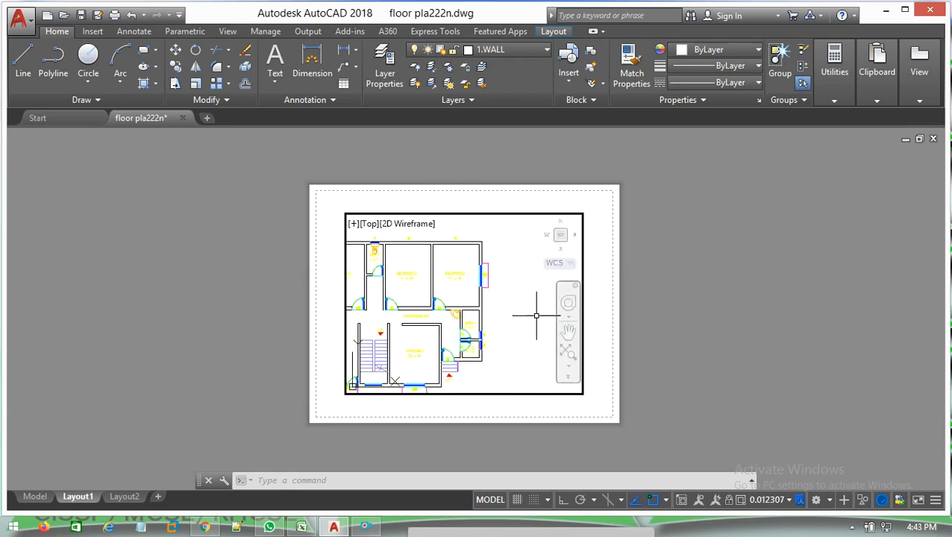
scroll(492, 278, "down", 4)
scroll(510, 280, "up", 4)
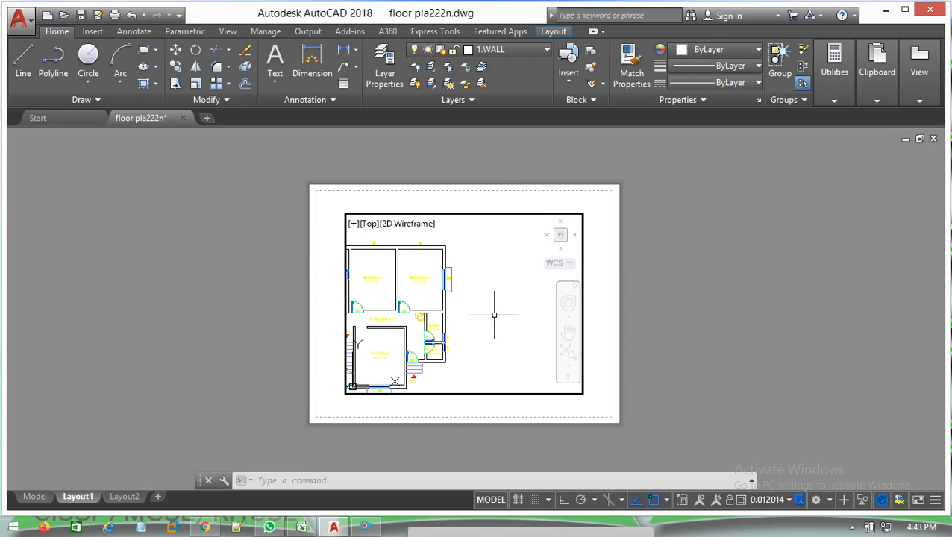
scroll(468, 323, "down", 4)
scroll(468, 322, "up", 5)
scroll(461, 323, "down", 5)
scroll(463, 324, "up", 4)
middle_click_drag(449, 322, 550, 314)
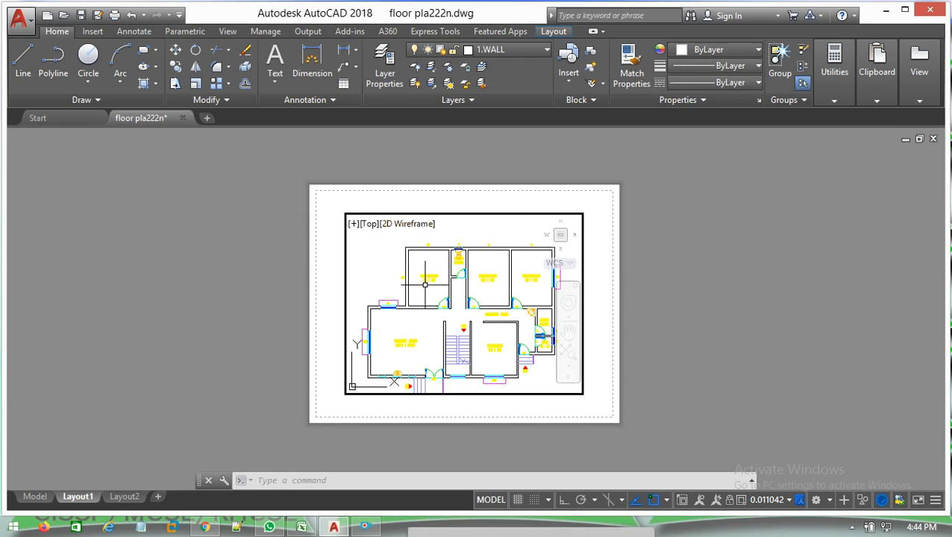
Leave the viewport for paper space and inspect the whole sheet with its viewport at different zoom levels
double_click(599, 259)
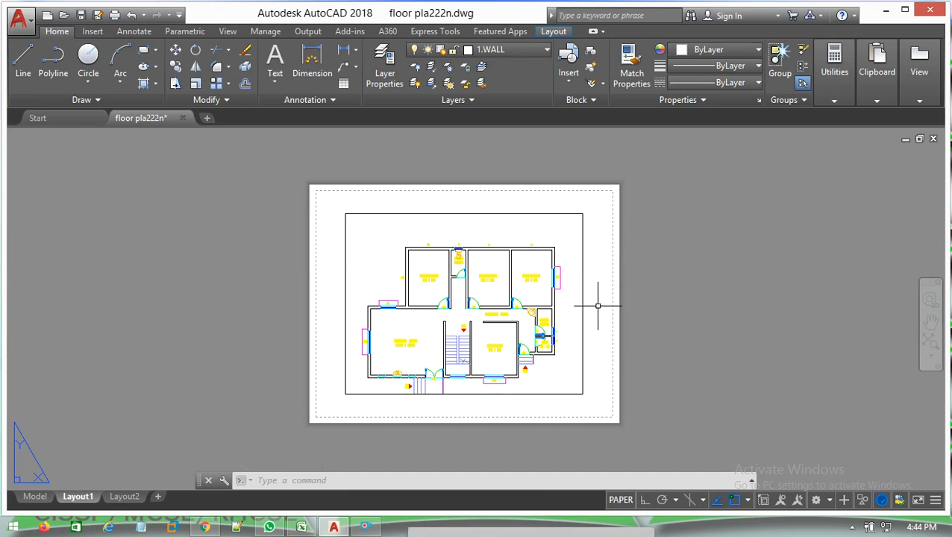
scroll(598, 306, "up", 4)
scroll(597, 306, "up", 4)
scroll(599, 304, "down", 8)
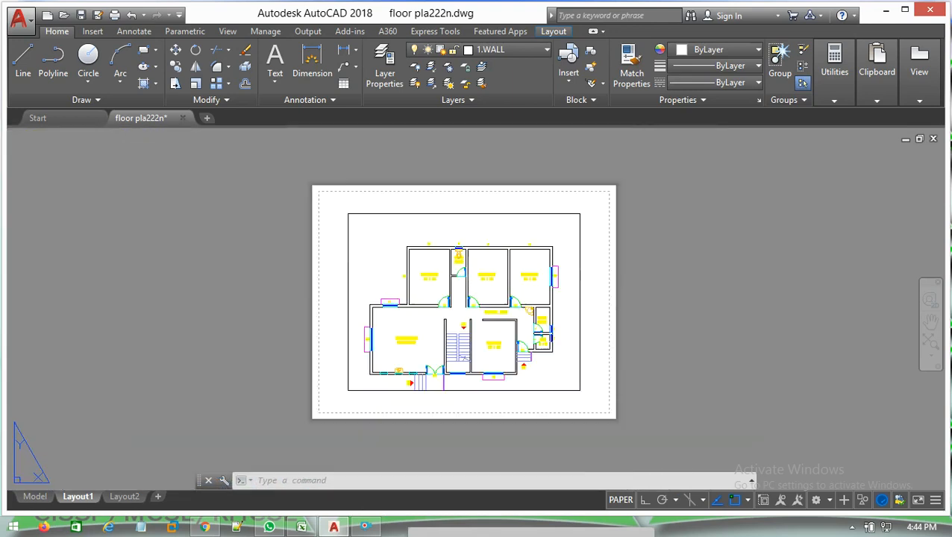
scroll(599, 303, "up", 8)
scroll(599, 304, "down", 8)
scroll(599, 304, "up", 5)
scroll(599, 304, "down", 5)
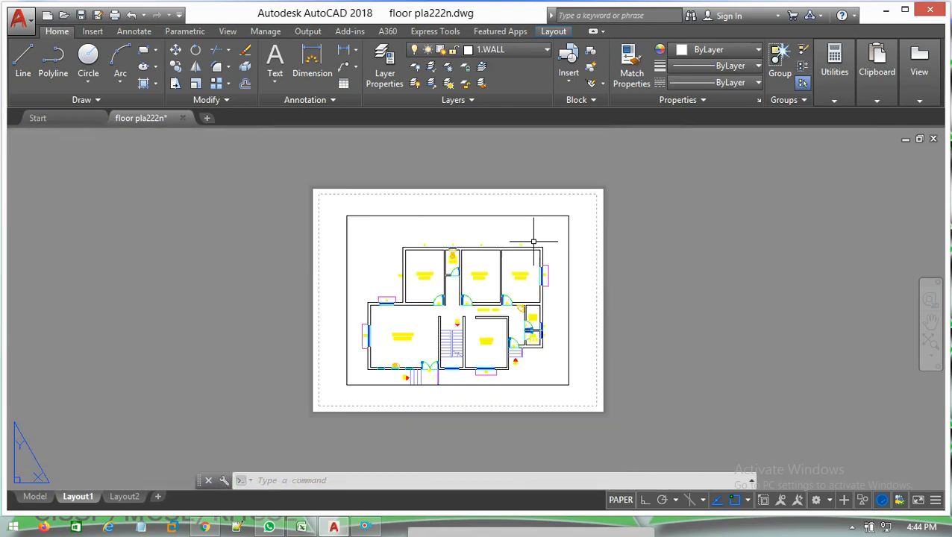
Activate the viewport again, shrink the floor plan and centre it with clear space around it inside the frame
double_click(476, 229)
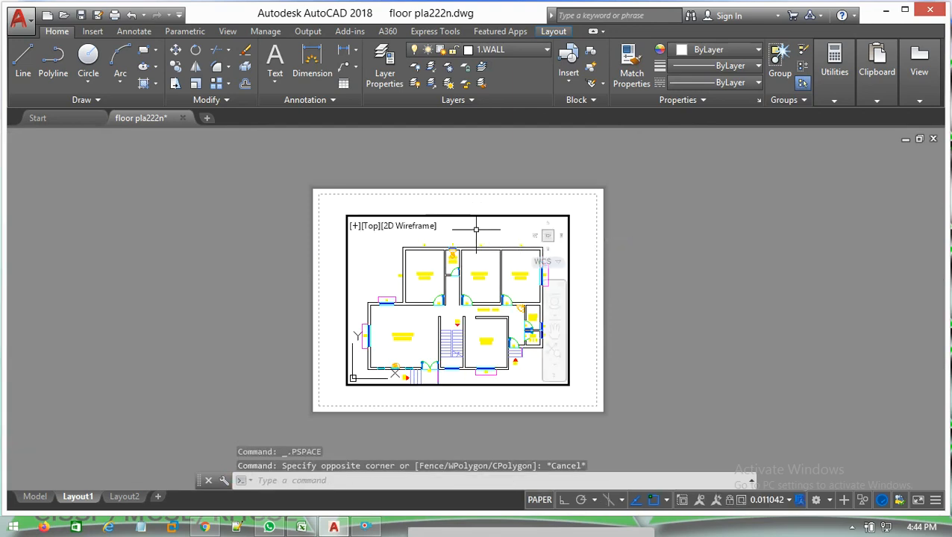
scroll(476, 229, "up", 6)
scroll(479, 232, "down", 7)
scroll(479, 254, "up", 6)
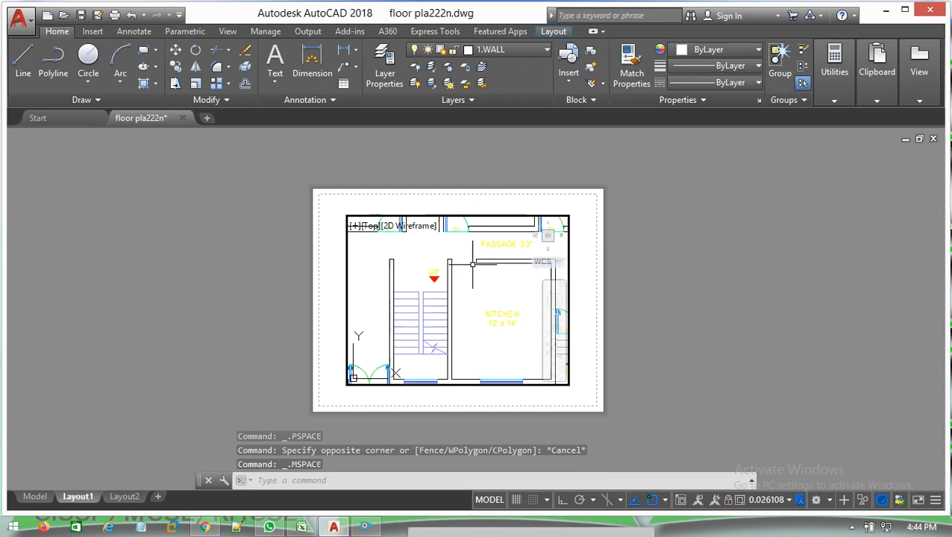
scroll(476, 264, "down", 8)
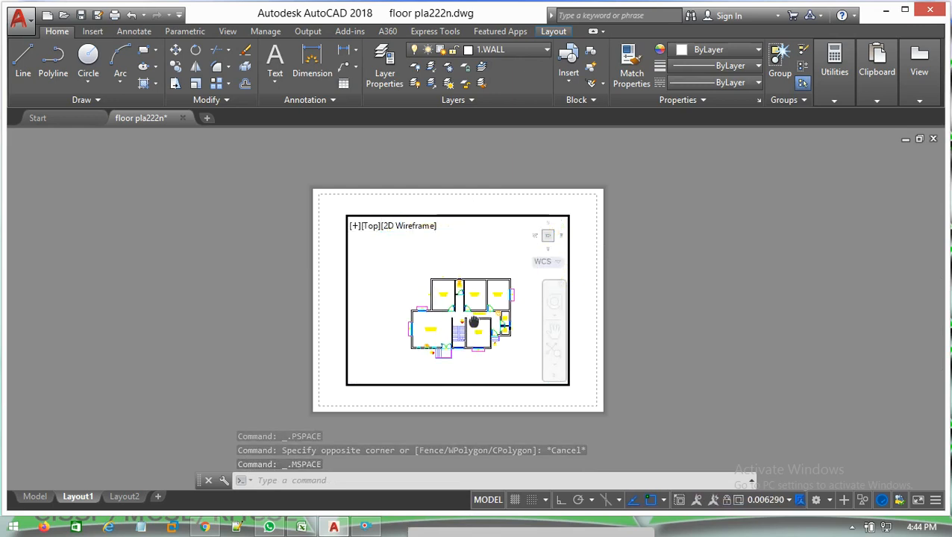
middle_click_drag(464, 323, 468, 304)
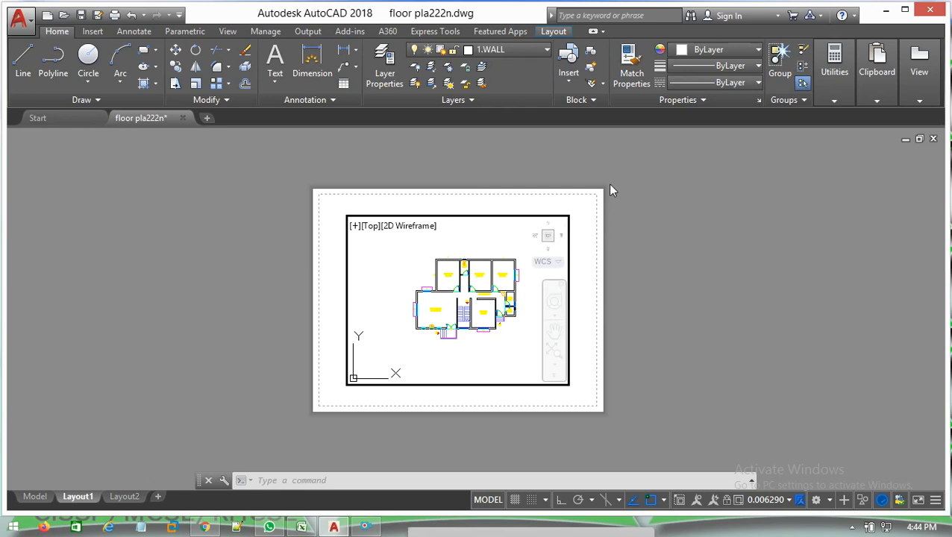
Switch from the active viewport back to paper space with the PSPACE command and view the sheet
type("ps")
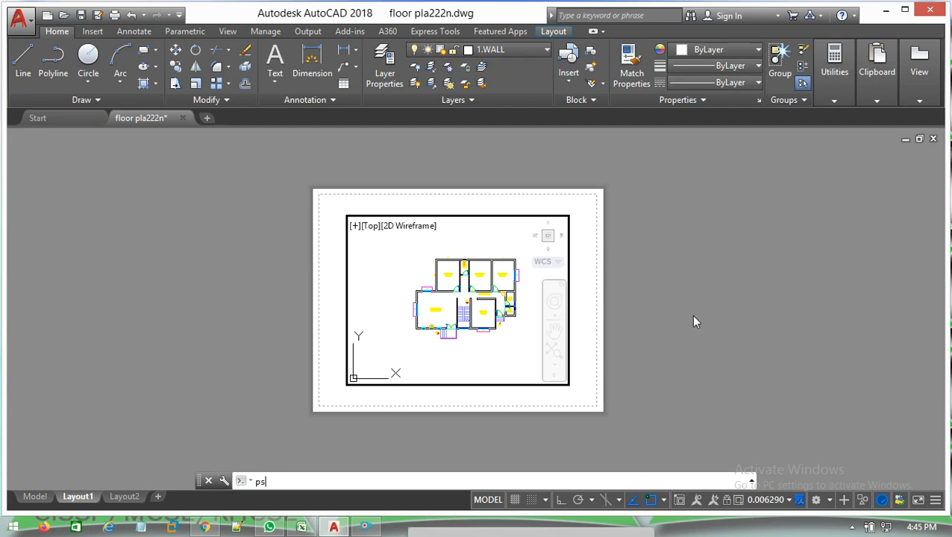
type("p")
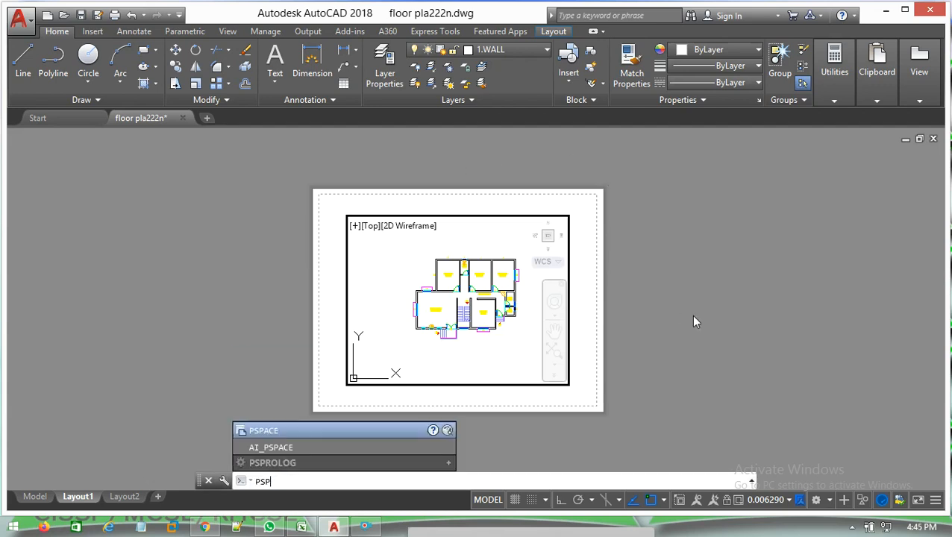
left_click(261, 433)
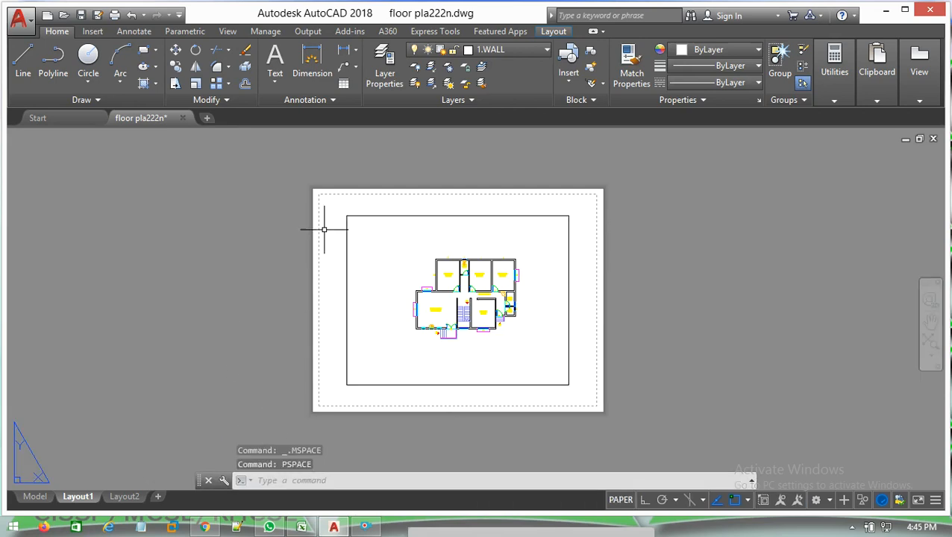
scroll(324, 229, "up", 3)
scroll(324, 233, "down", 3)
scroll(323, 234, "up", 1)
scroll(324, 235, "down", 2)
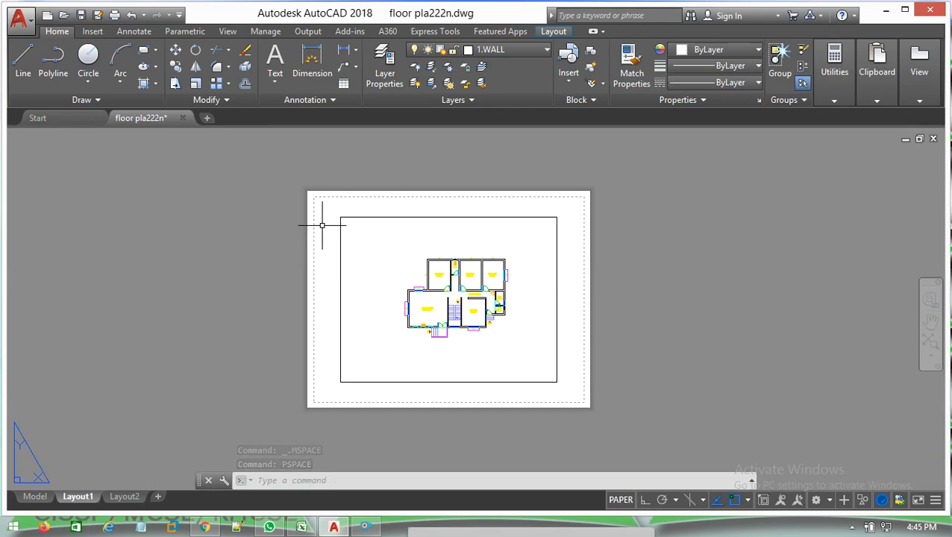
Enter the viewport's model space with the MS command and zoom the floor plan in and out within the frame
type("MS")
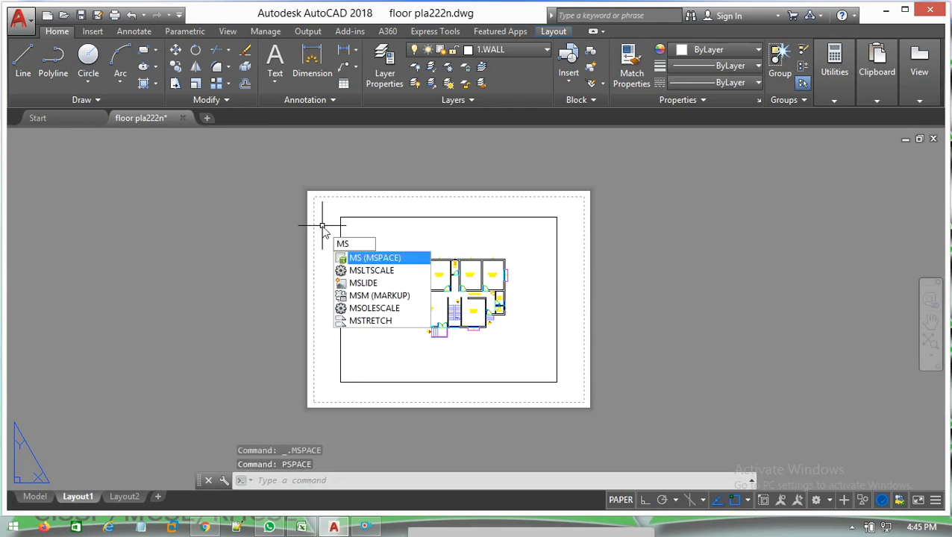
key("Return")
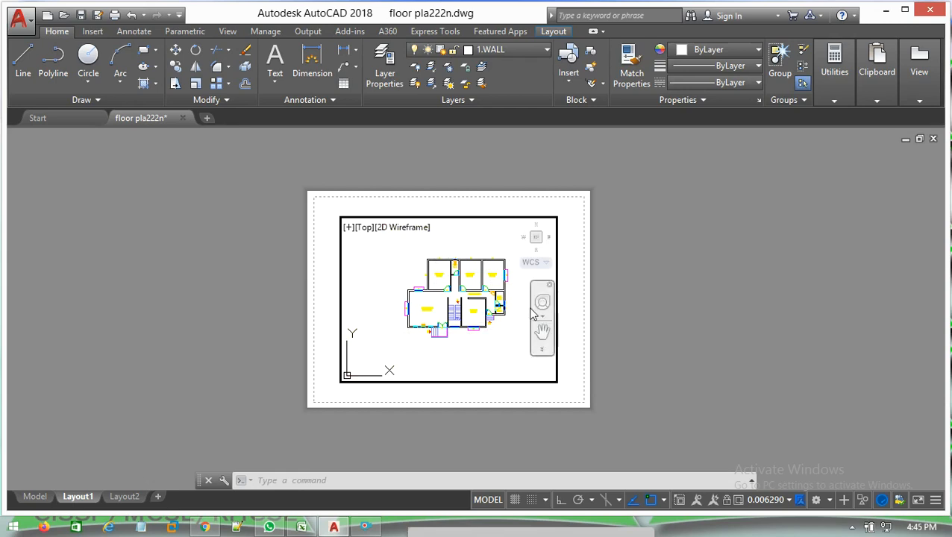
scroll(499, 309, "up", 3)
scroll(500, 310, "down", 3)
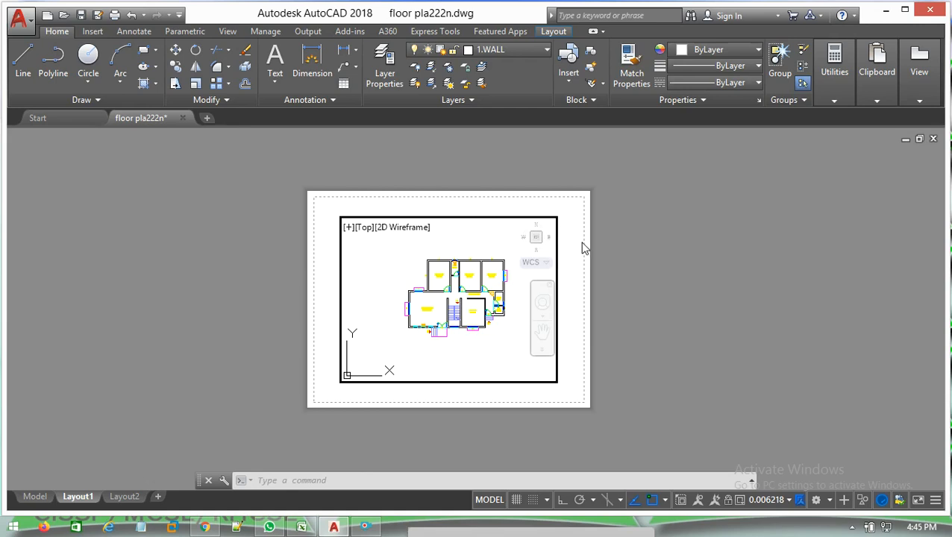
Return to paper space with the PS command and delete the floor plan viewport from Layout1
type("PS")
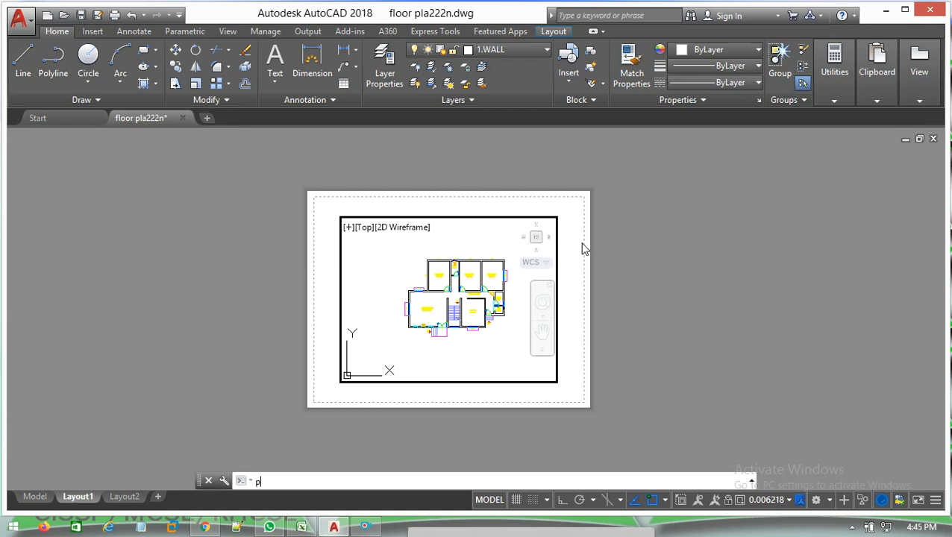
key("Return")
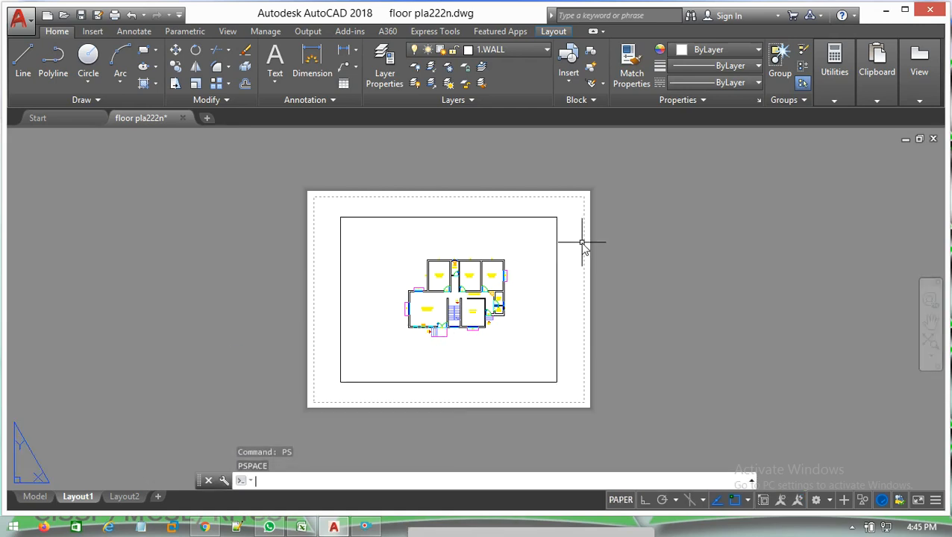
left_click(476, 218)
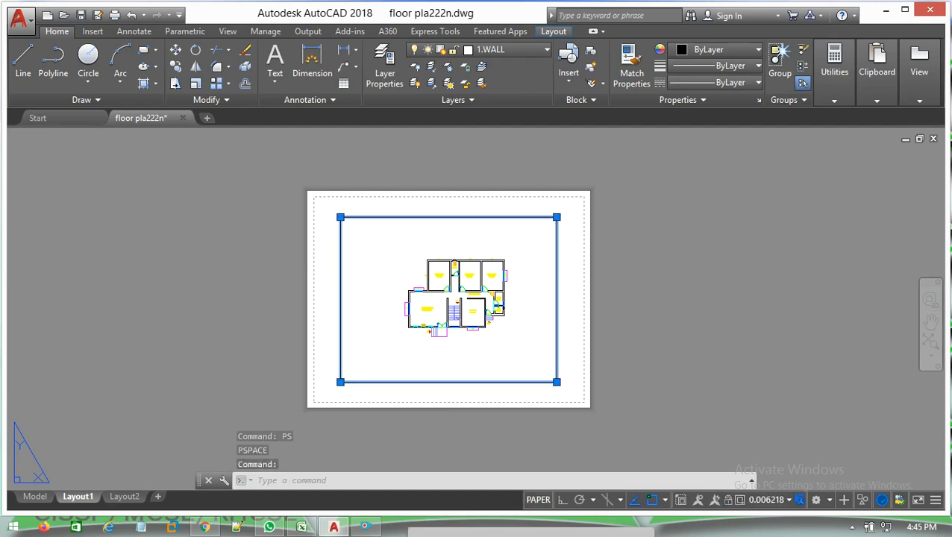
key("Delete")
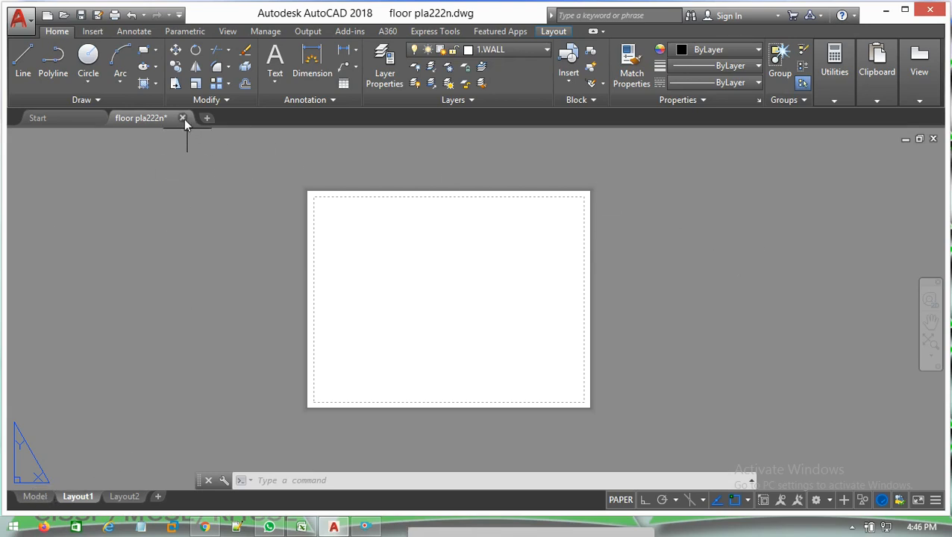
Compare the drawing in Model space with the Layout1 and Layout2 sheets, ending on Layout1
left_click(33, 497)
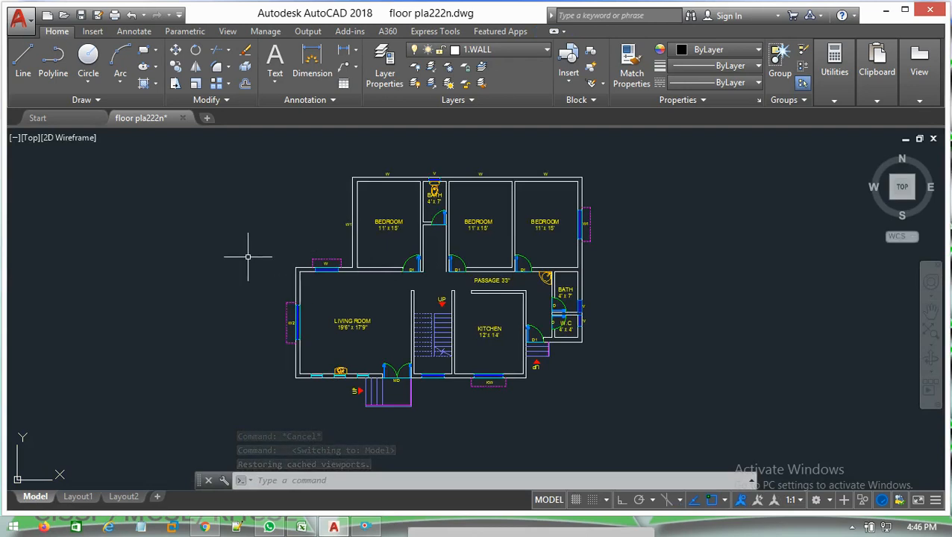
mouse_move(80, 502)
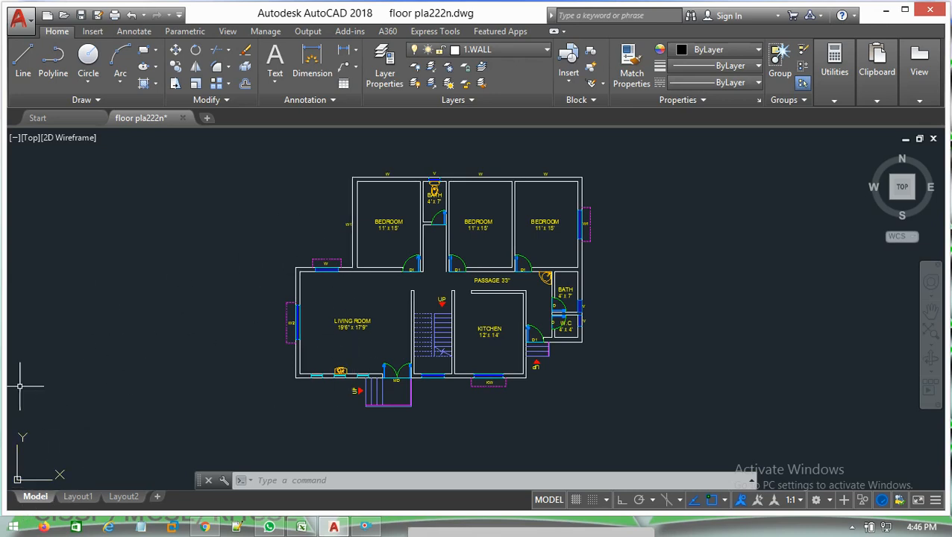
left_click(78, 497)
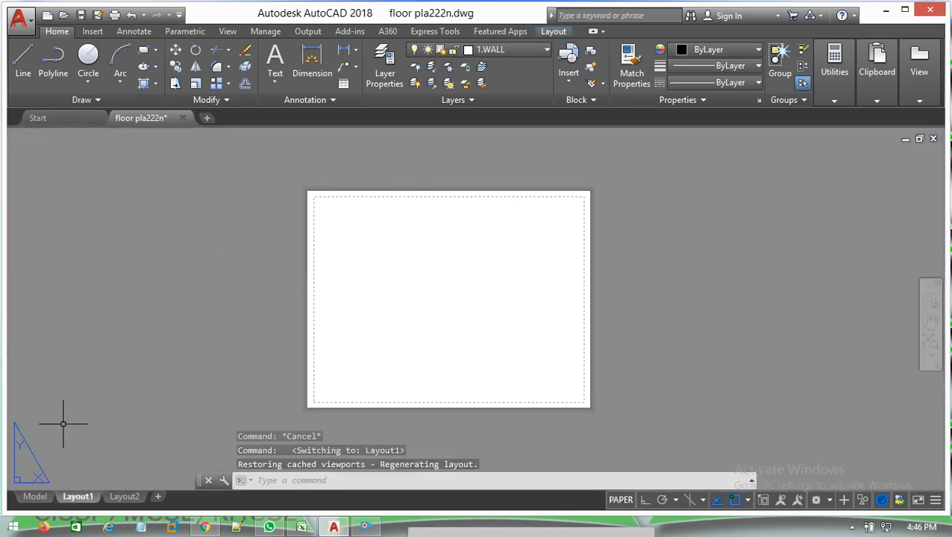
left_click(35, 497)
left_click(123, 497)
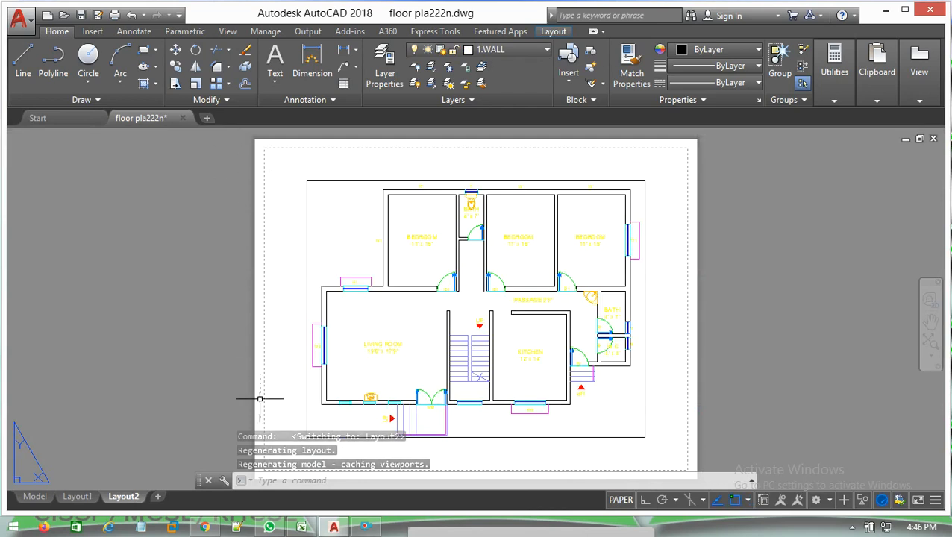
left_click(77, 497)
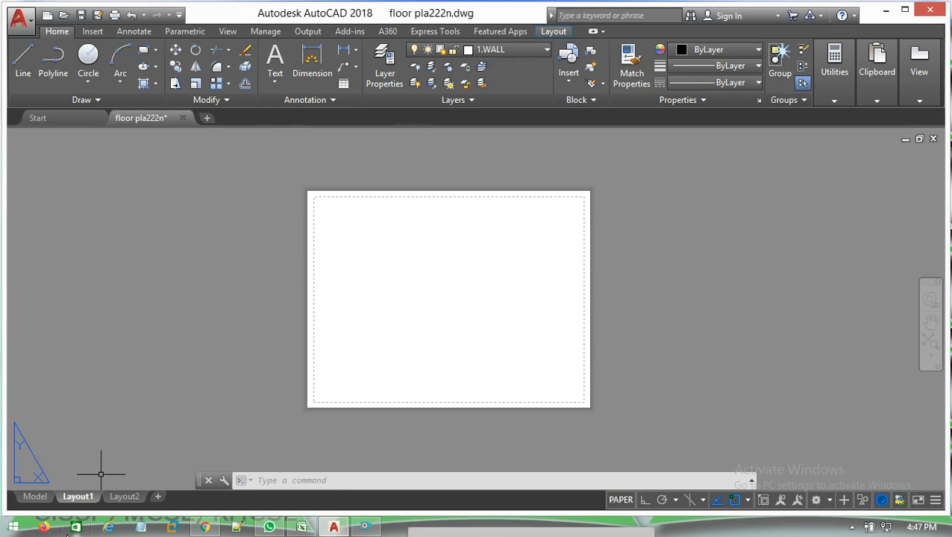
Add a new layout to the drawing, view its sheet, and return to Layout1
mouse_move(81, 500)
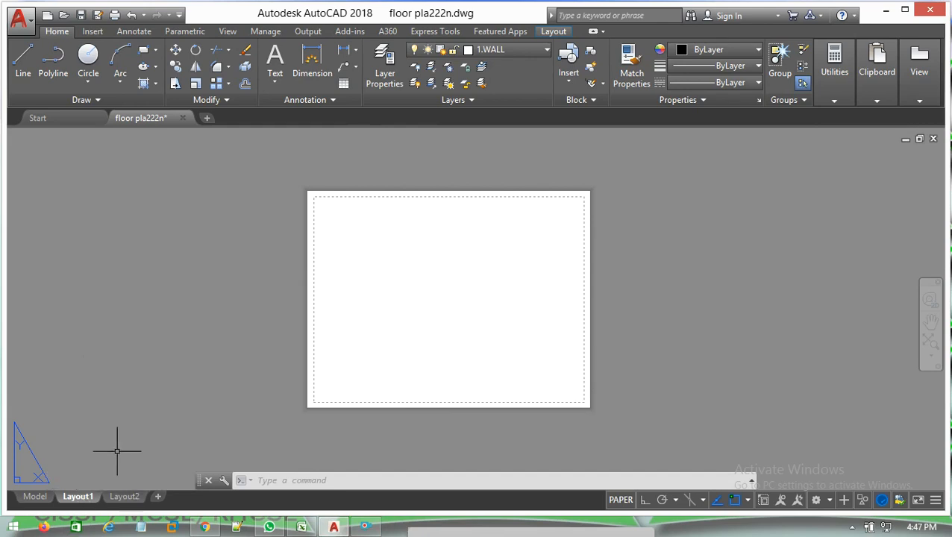
right_click(76, 498)
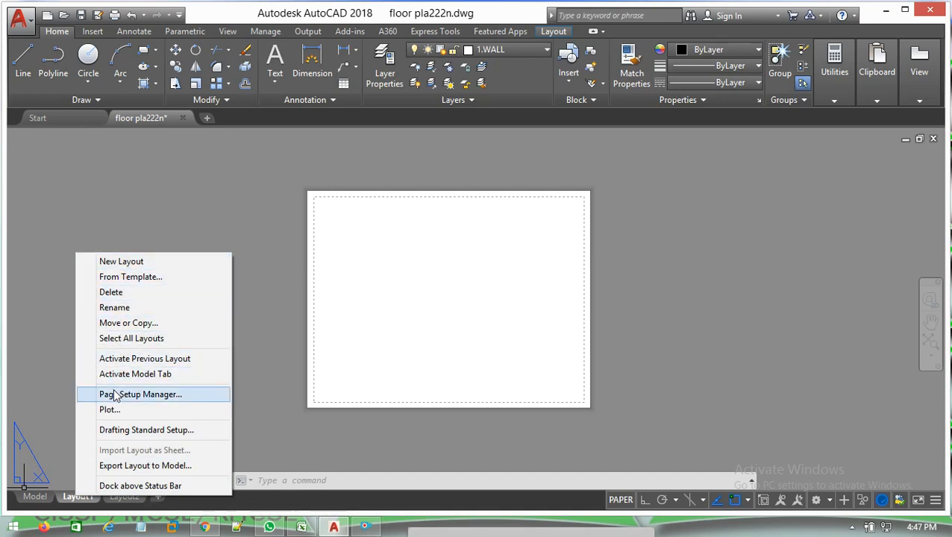
left_click(128, 266)
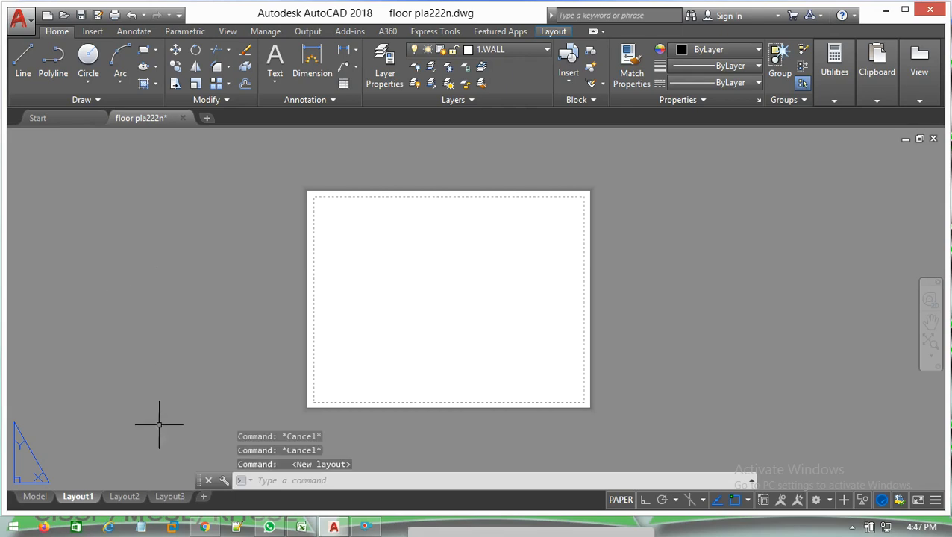
left_click(169, 497)
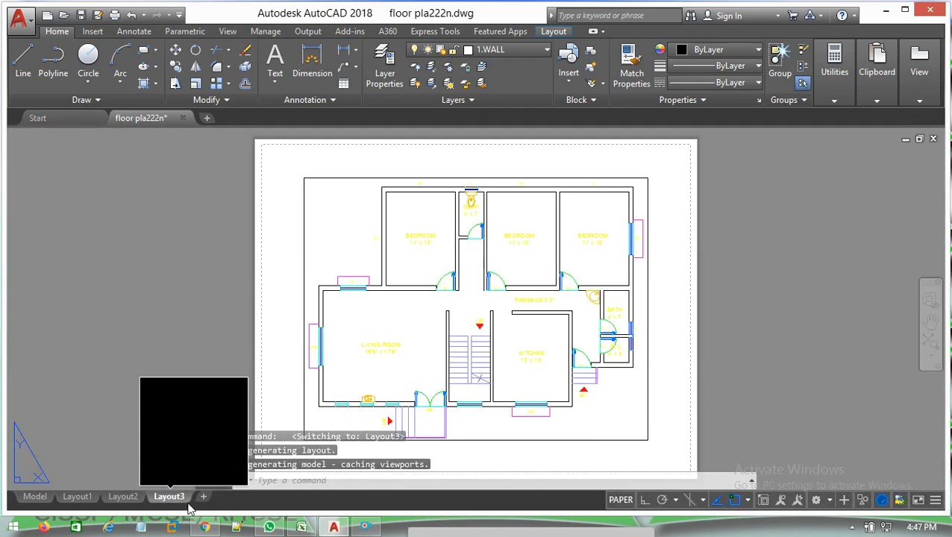
mouse_move(83, 500)
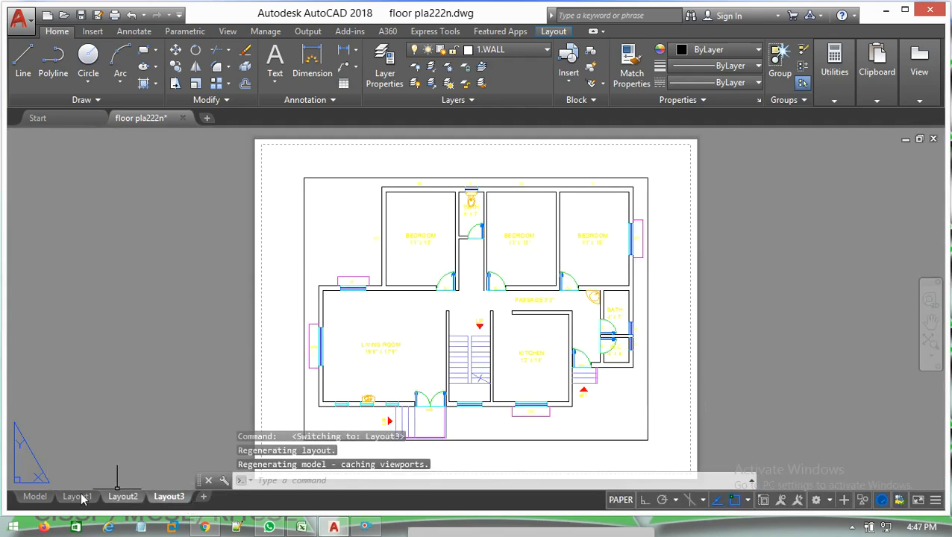
left_click(82, 498)
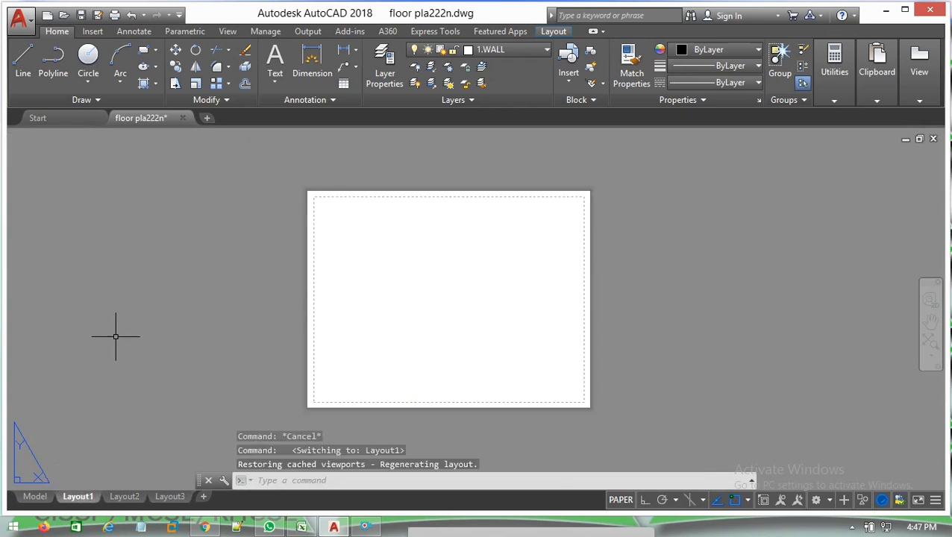
Modify the page setup of Layout1 to use the HP Color LaserJet 2600n Class Driver as its printer
right_click(77, 500)
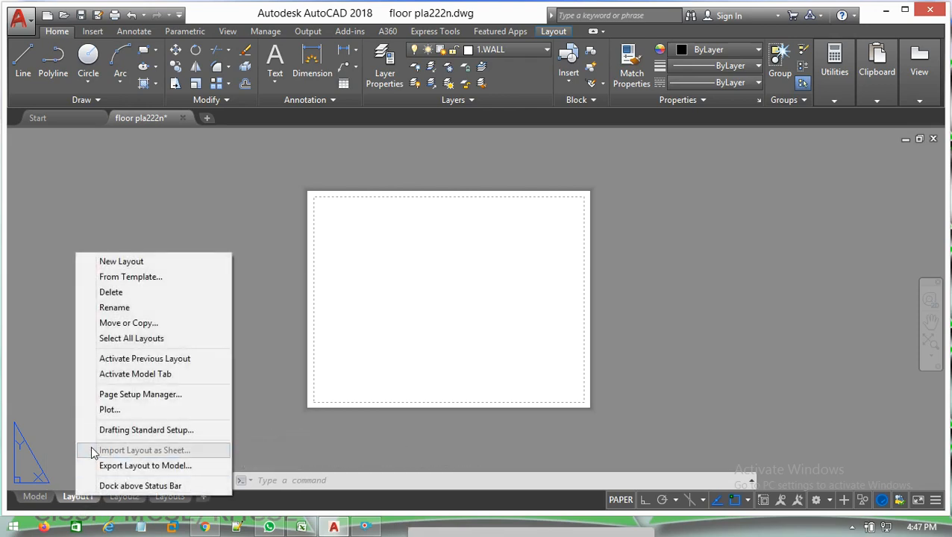
left_click(118, 397)
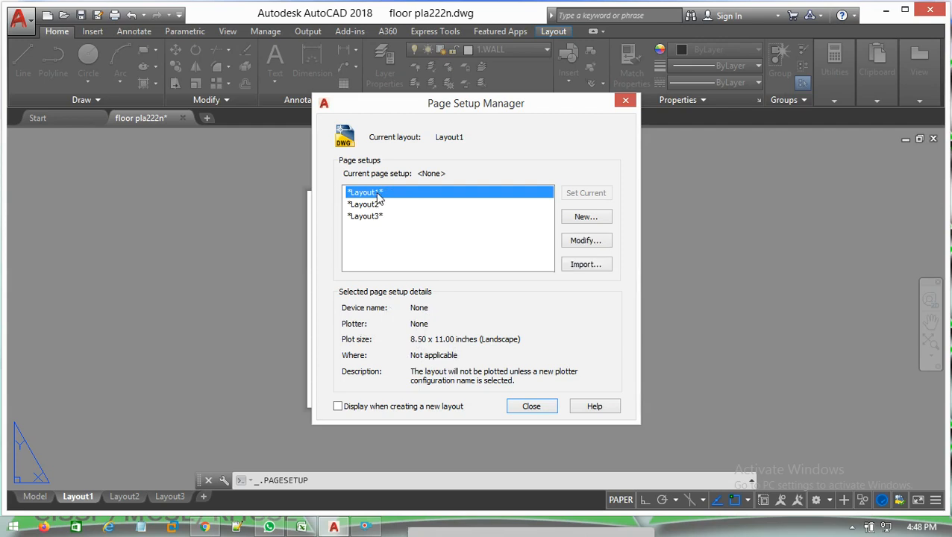
left_click(585, 244)
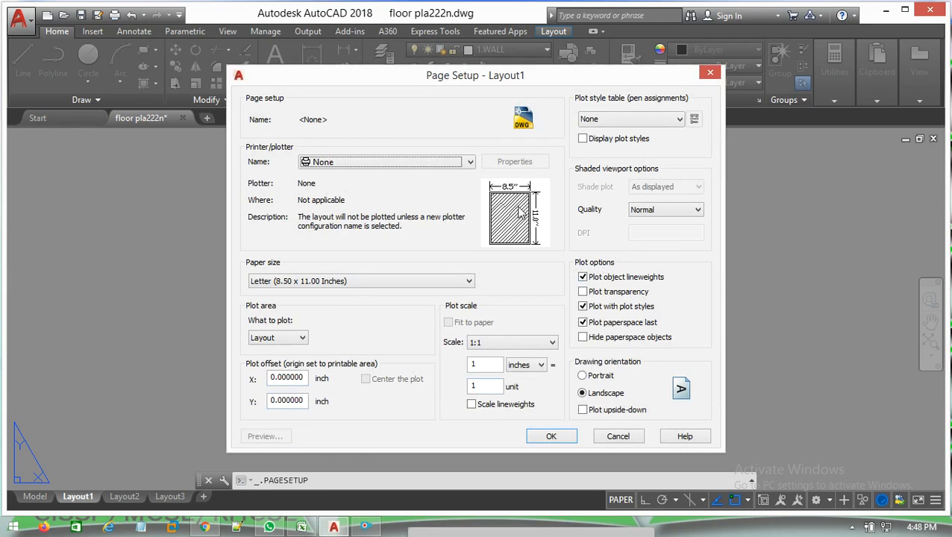
mouse_move(520, 206)
left_click(339, 164)
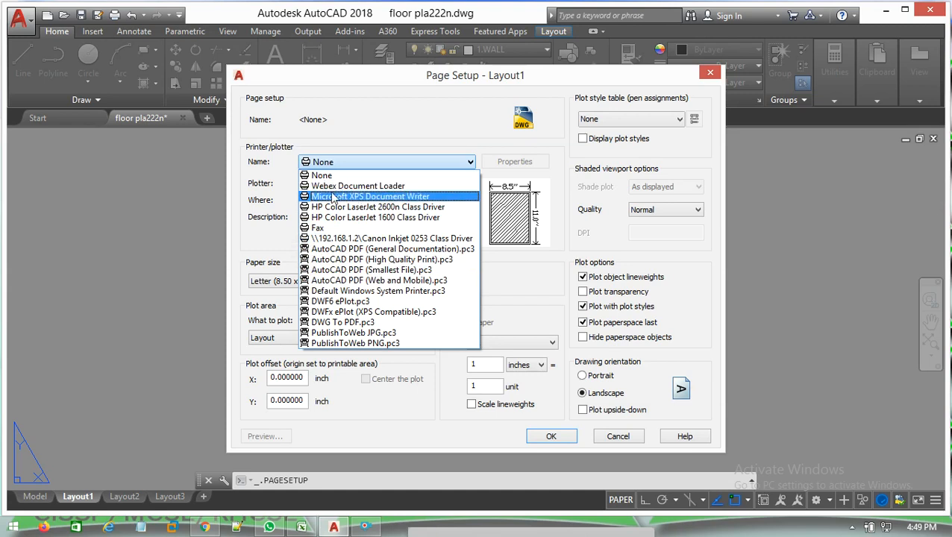
left_click(408, 208)
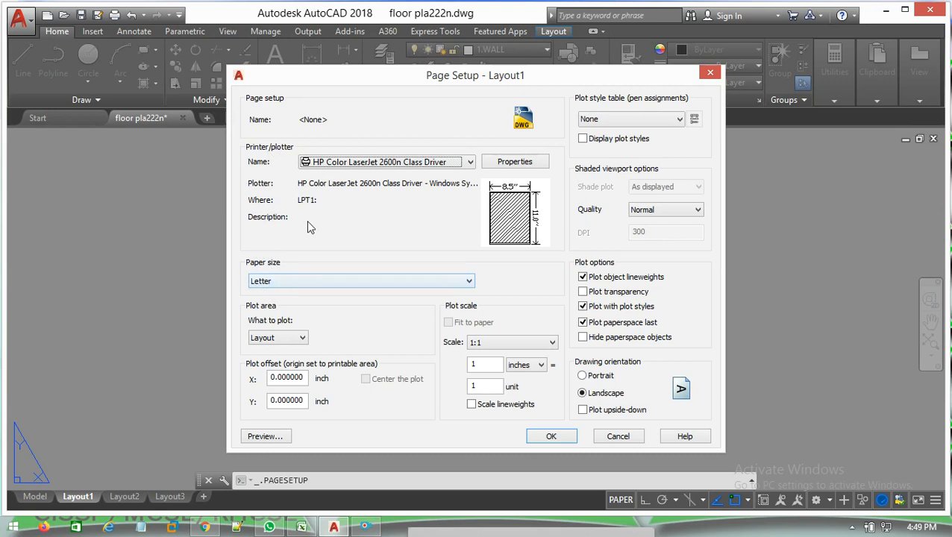
Set Layout1's paper size to A4 with landscape orientation, and apply and close the page setup
left_click(295, 285)
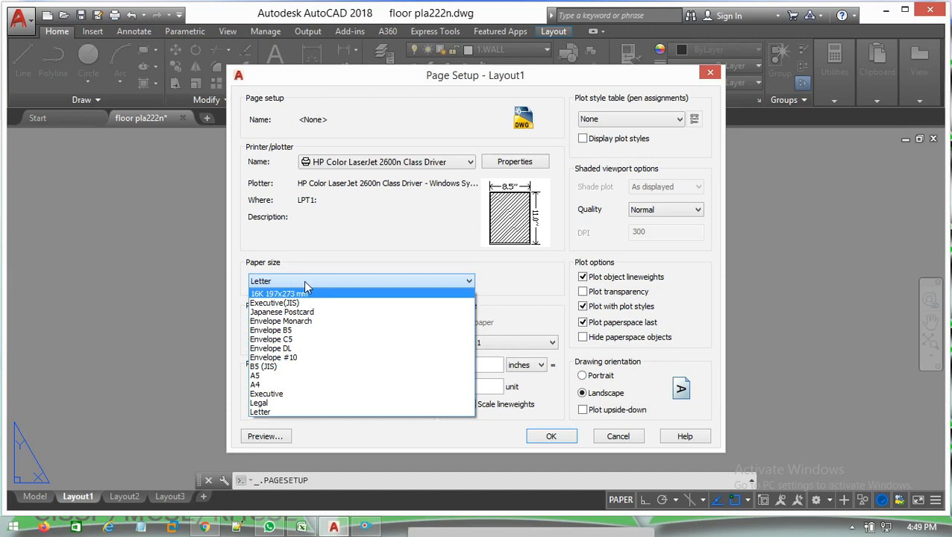
left_click(256, 384)
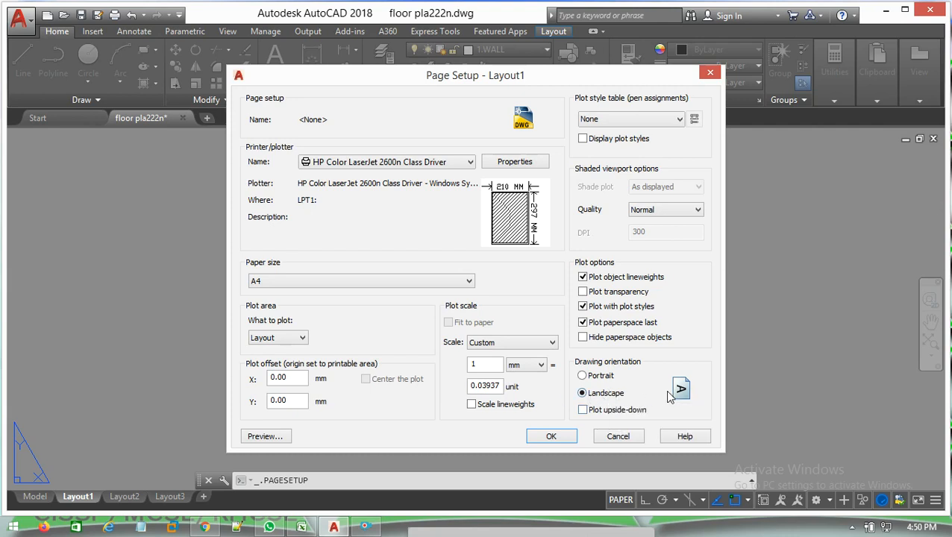
left_click(601, 376)
left_click(603, 395)
left_click(549, 437)
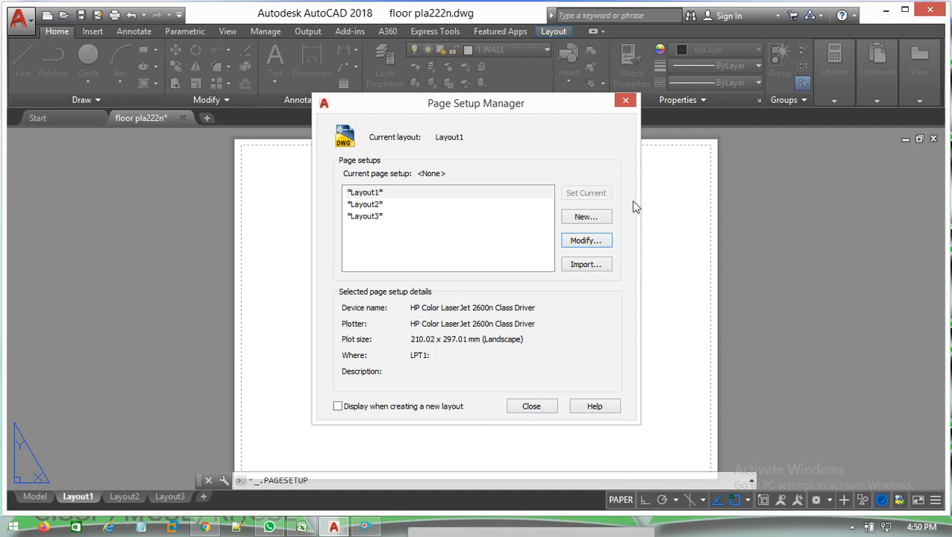
left_click(537, 406)
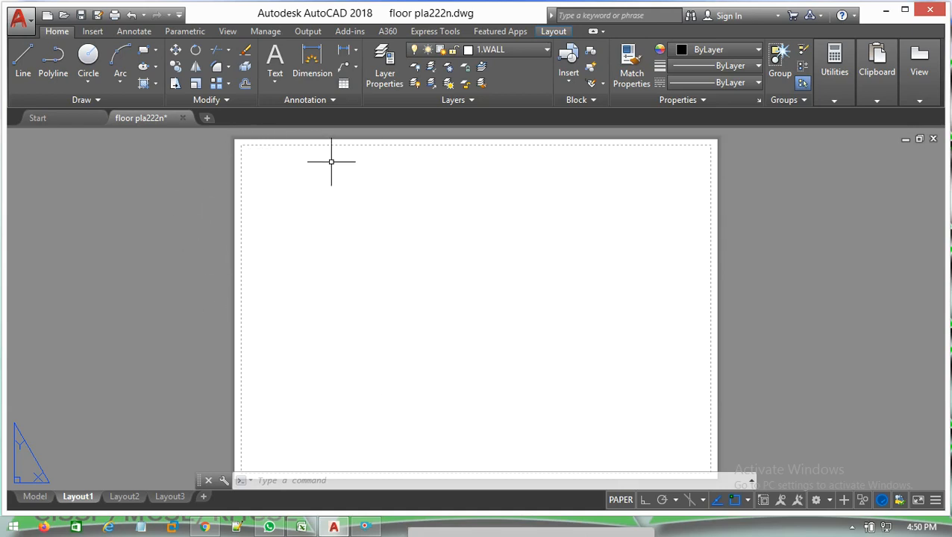
Compare Layout3 with the blank Layout1 and create a rectangular MVIEW viewport on Layout1 just inside the dashed printable-area margin
left_click(173, 497)
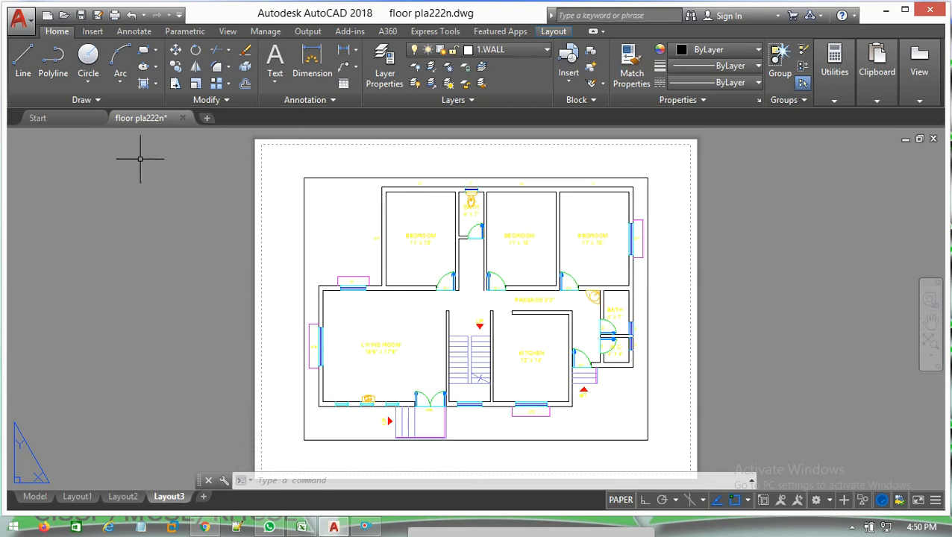
left_click(78, 497)
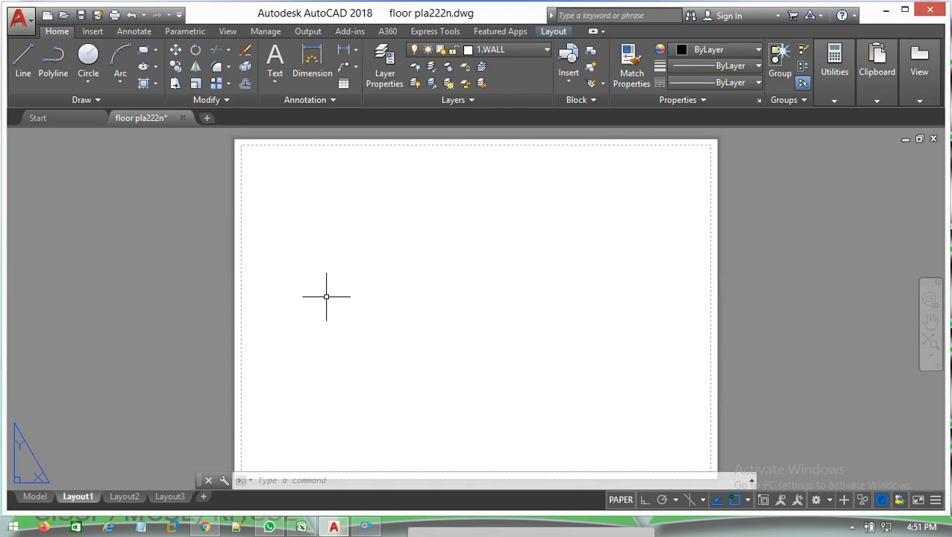
type("MVIEW")
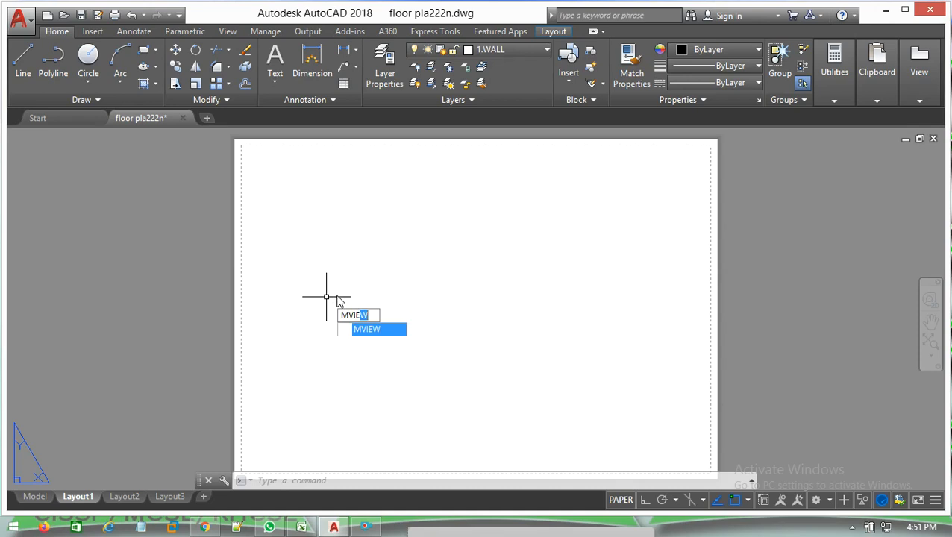
key("Return")
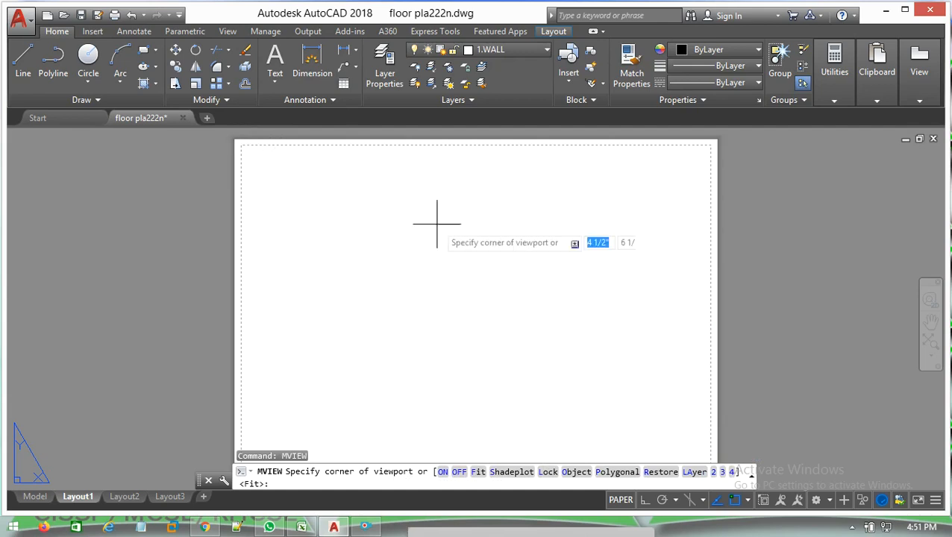
left_click(245, 148)
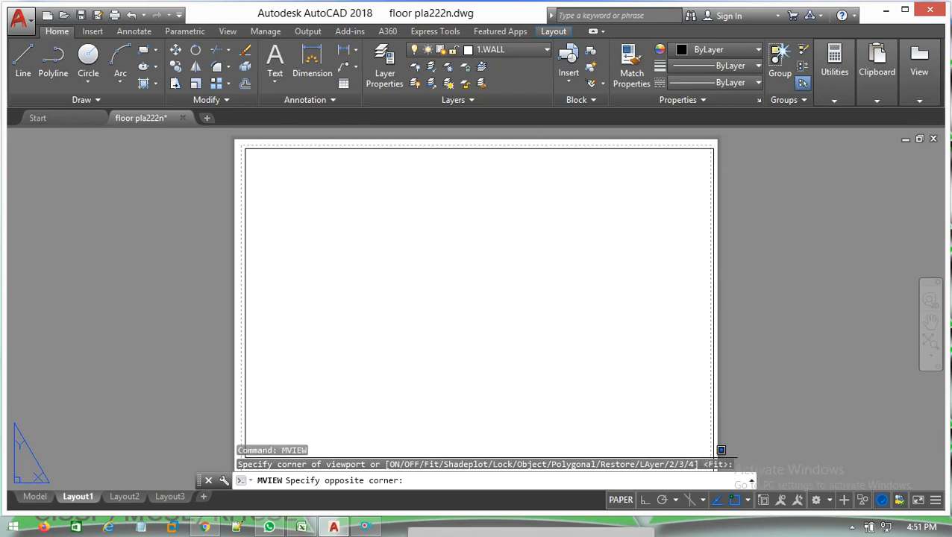
scroll(713, 455, "down", 2)
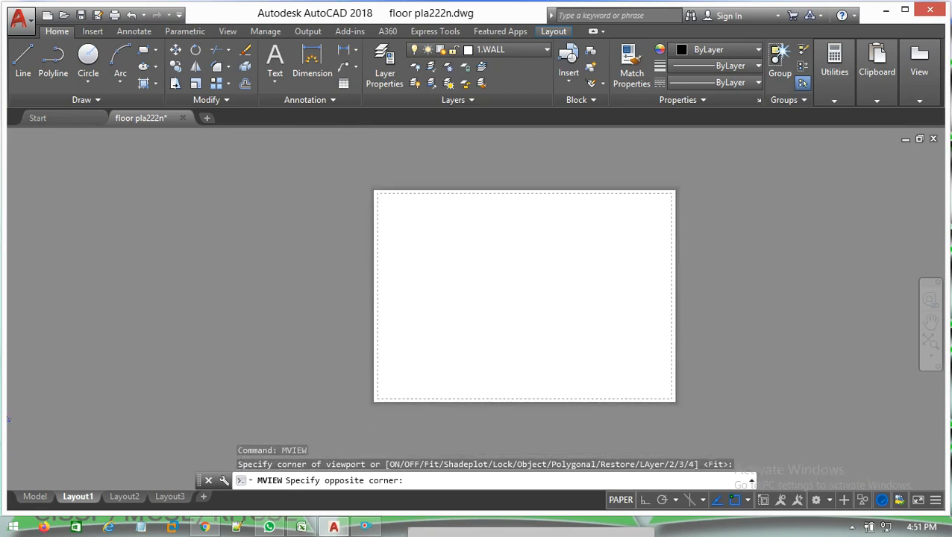
scroll(671, 387, "up", 3)
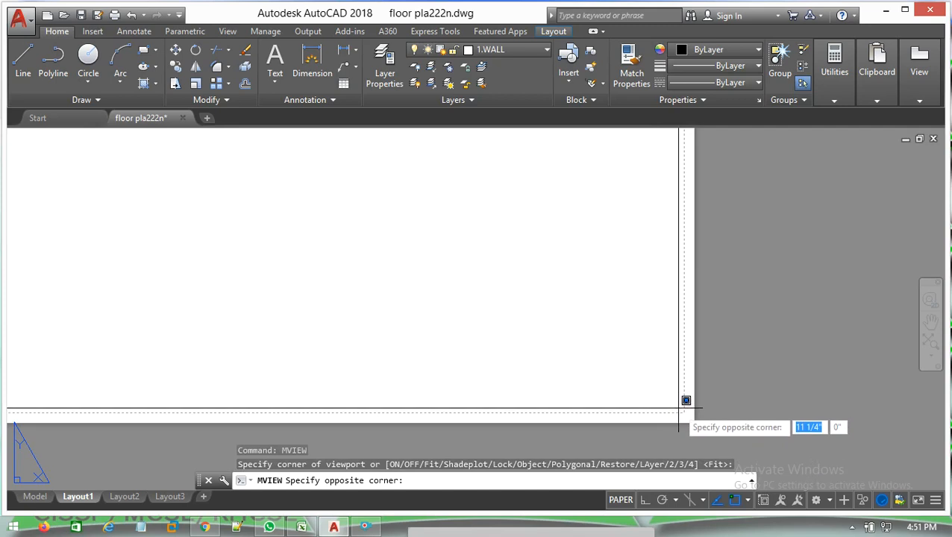
left_click(679, 408)
scroll(421, 408, "down", 4)
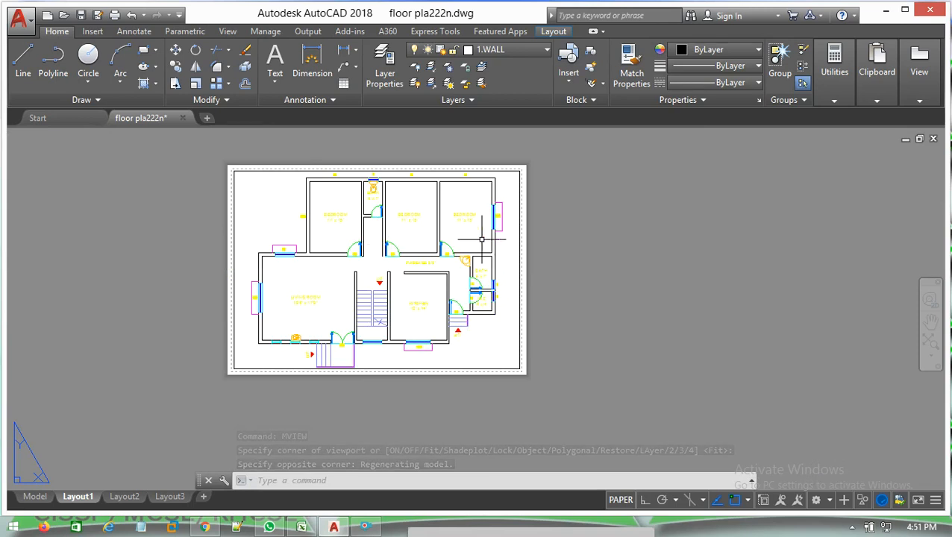
Inspect the sheet, activate the new viewport's model space, and zoom the floor plan in and out within its frame
scroll(370, 224, "up", 2)
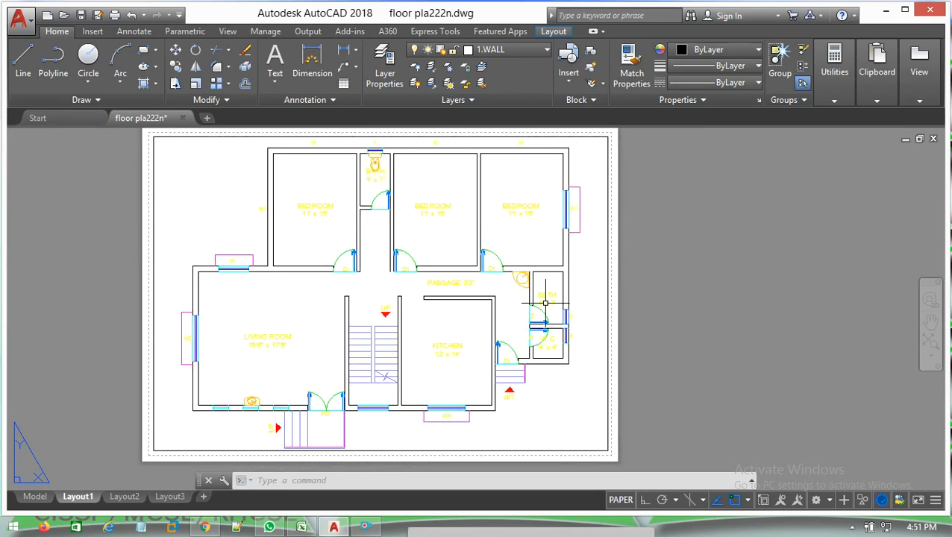
scroll(512, 231, "down", 2)
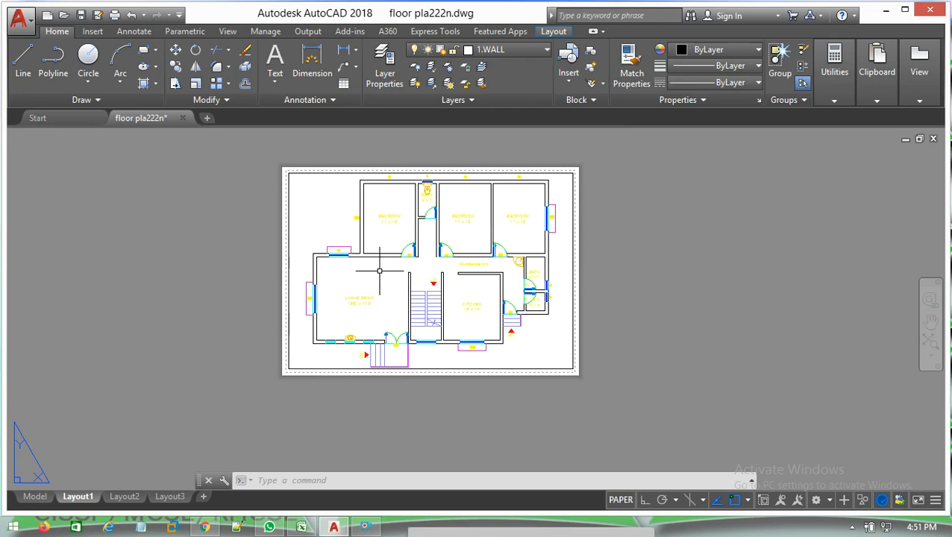
scroll(381, 275, "up", 2)
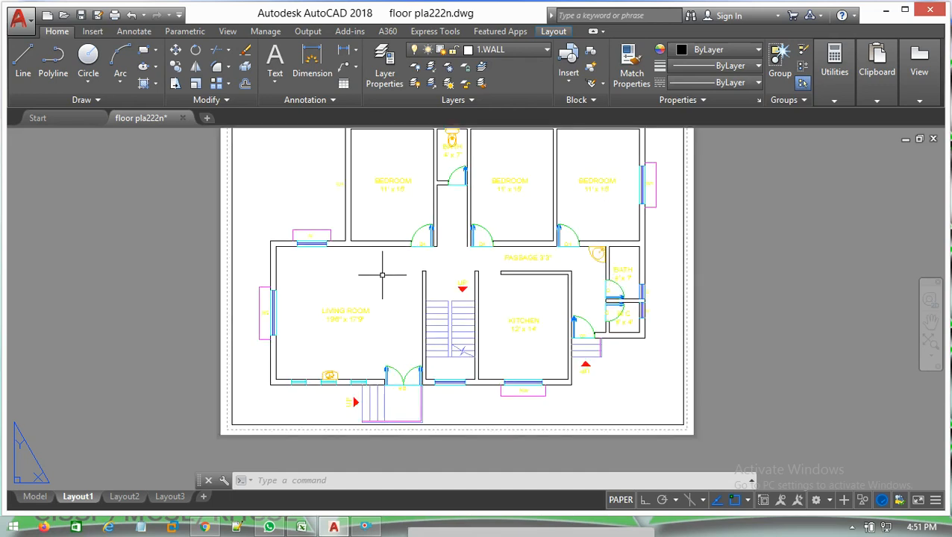
scroll(392, 276, "down", 2)
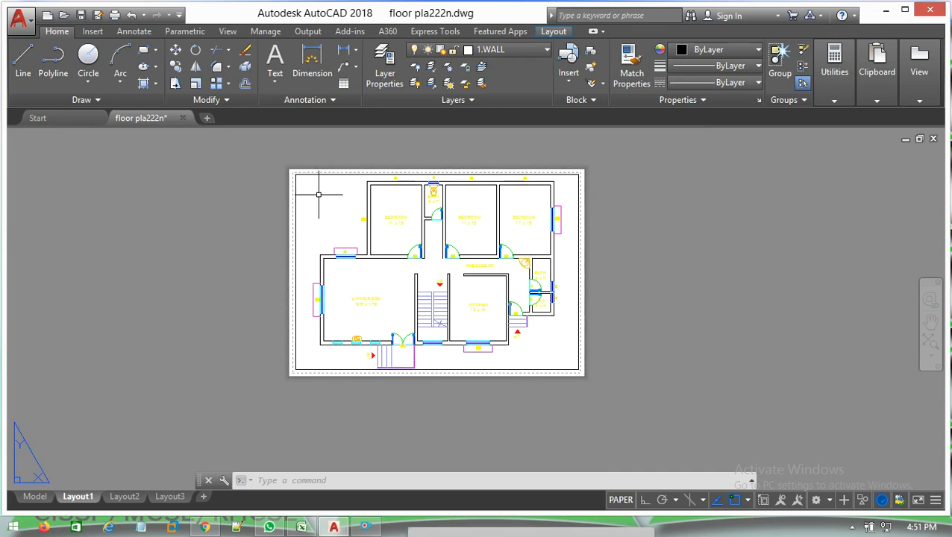
double_click(319, 194)
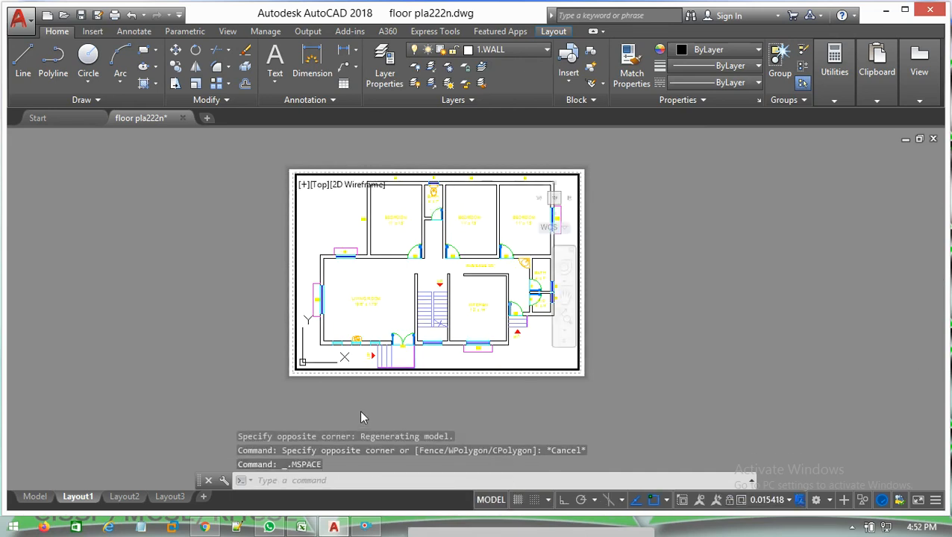
scroll(436, 291, "down", 5)
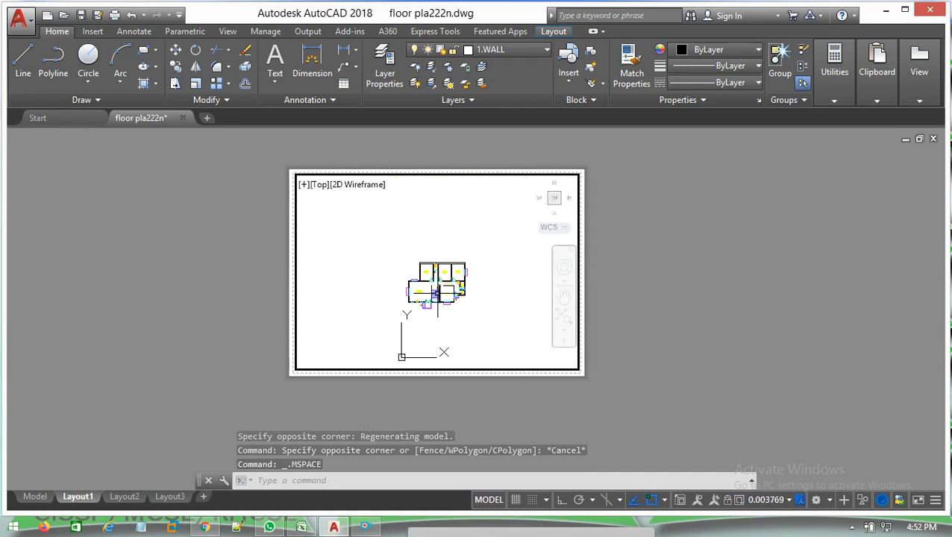
scroll(438, 297, "up", 3)
scroll(437, 295, "down", 2)
scroll(429, 290, "up", 6)
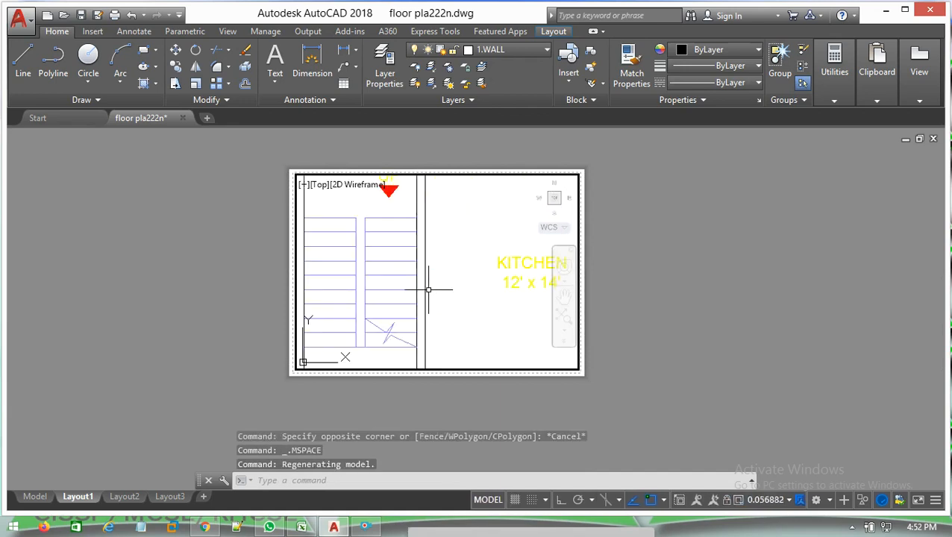
scroll(428, 290, "down", 6)
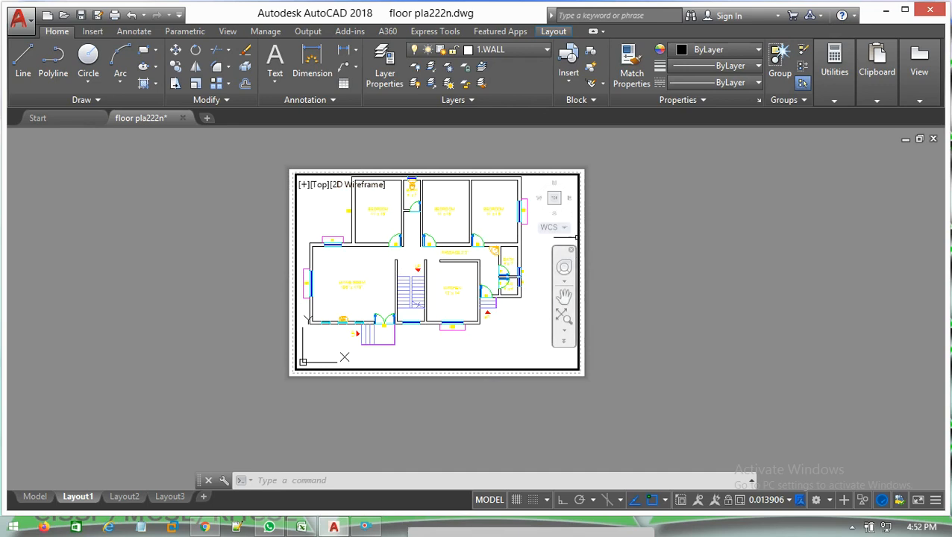
Switch back to paper space and zoom the whole Layout1 sheet in and out with its viewport
double_click(584, 236)
scroll(468, 250, "up", 5)
scroll(472, 248, "down", 8)
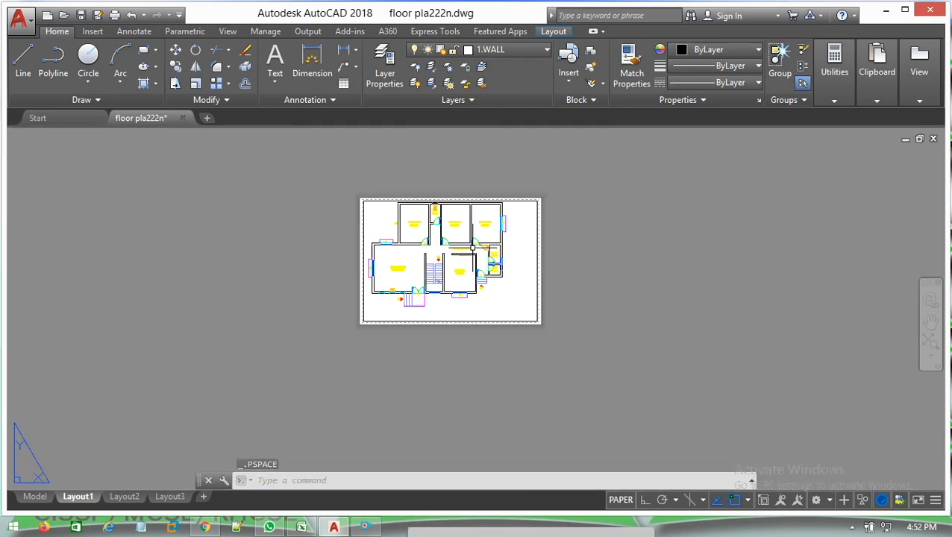
scroll(482, 312, "up", 5)
scroll(482, 306, "down", 5)
scroll(480, 308, "up", 3)
scroll(480, 307, "down", 4)
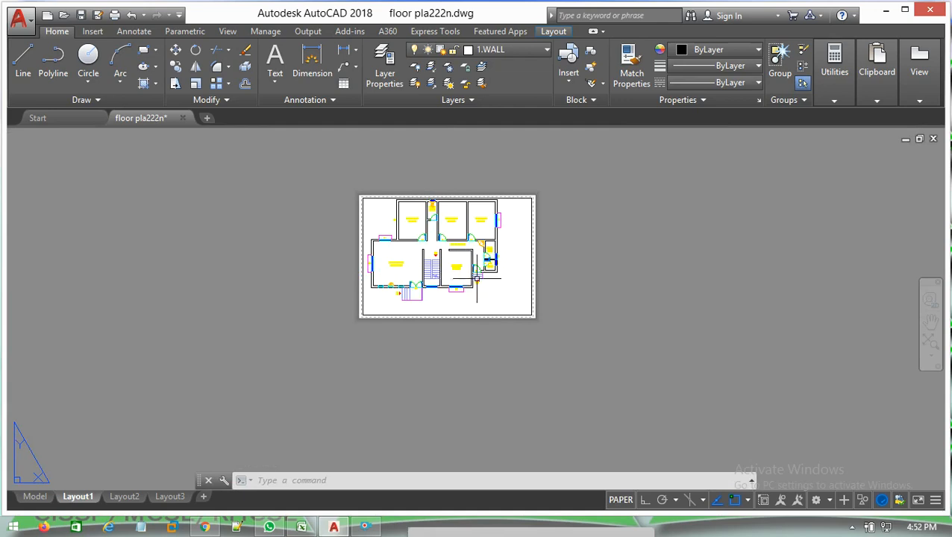
scroll(475, 280, "down", 2)
scroll(477, 293, "up", 4)
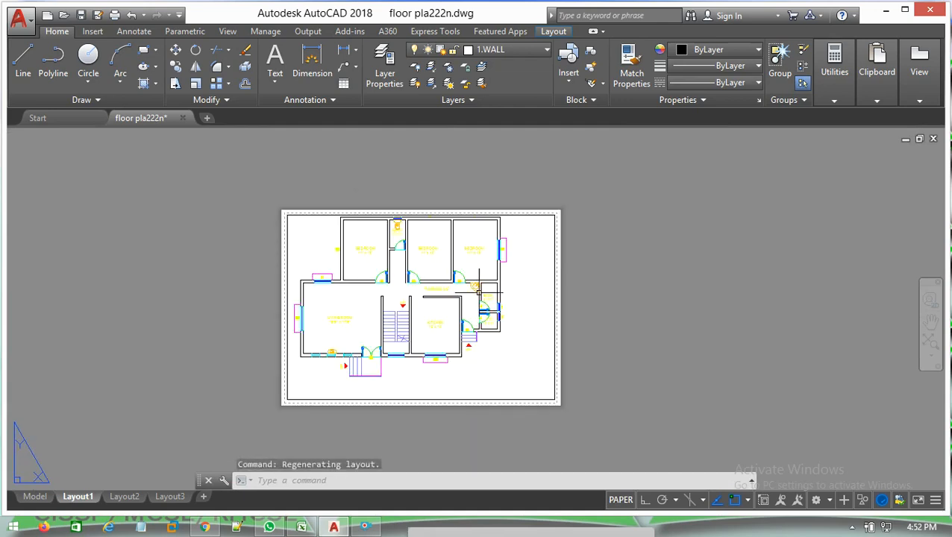
Activate the viewport's model space again and shrink the floor plan view to a small size inside the frame
double_click(476, 291)
scroll(430, 302, "down", 2)
scroll(429, 302, "down", 2)
scroll(431, 305, "down", 2)
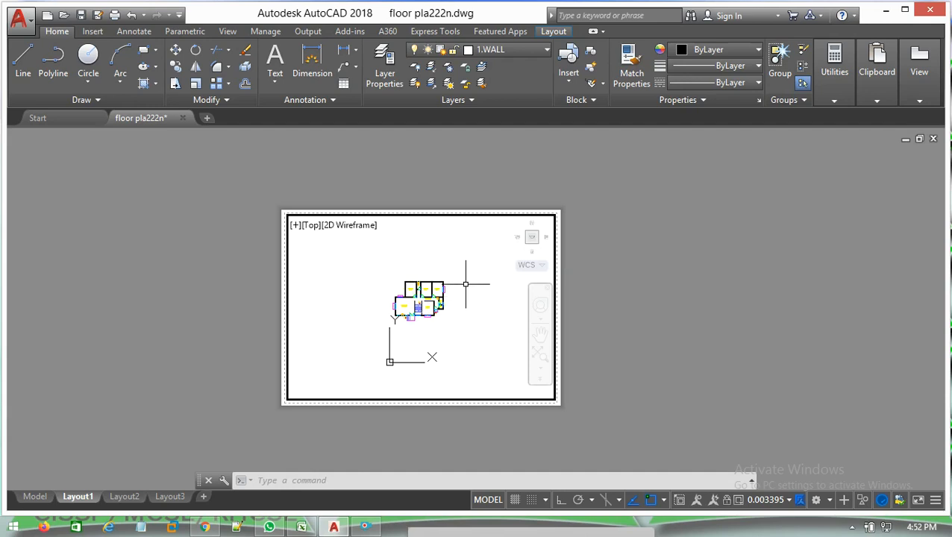
Enlarge the floor plan with a zoom window around it so it fills the Layout1 viewport, and centre it in the frame
scroll(434, 314, "up", 2)
scroll(434, 314, "up", 4)
scroll(434, 314, "down", 4)
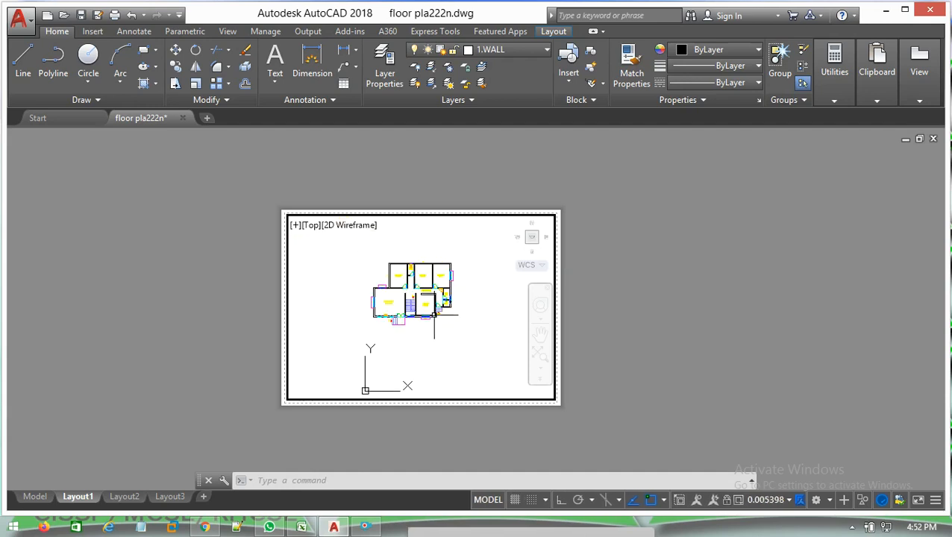
type("Z")
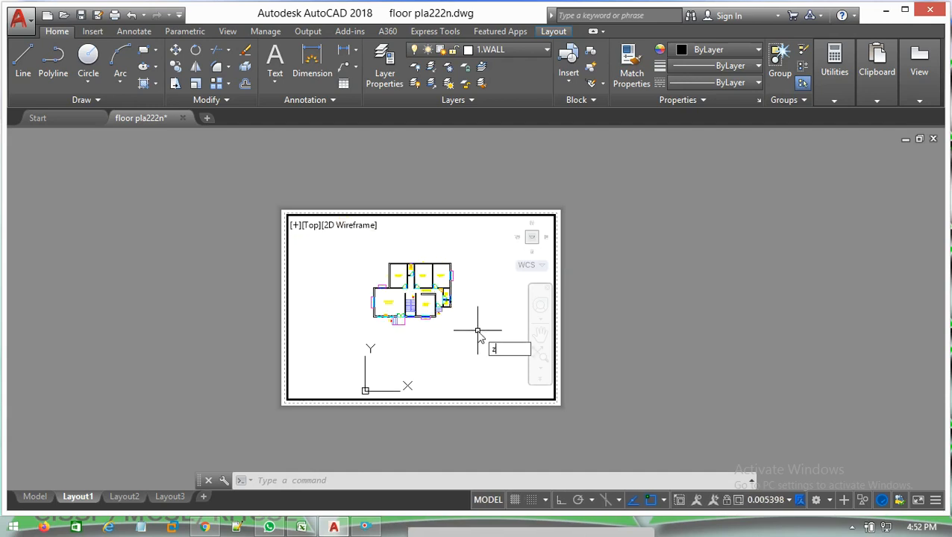
key("Return")
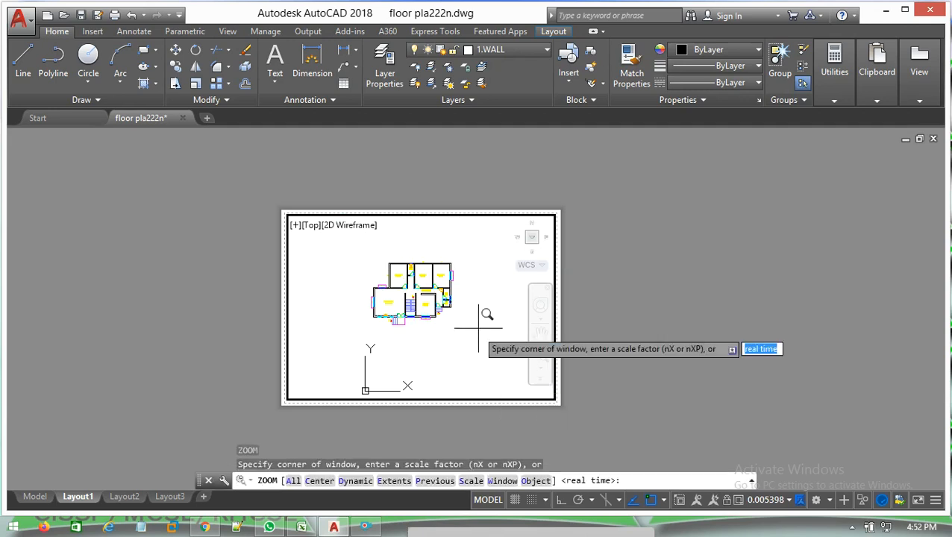
left_click(455, 258)
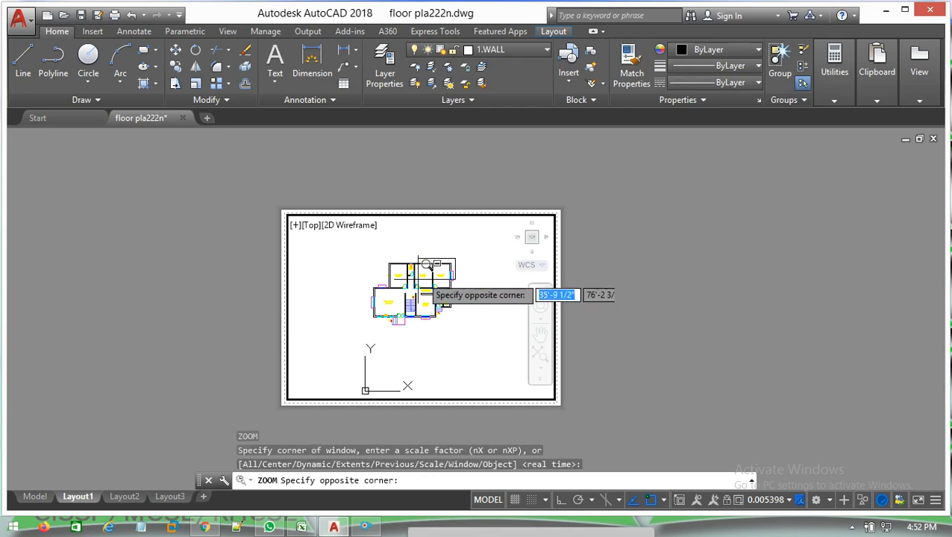
left_click(373, 316)
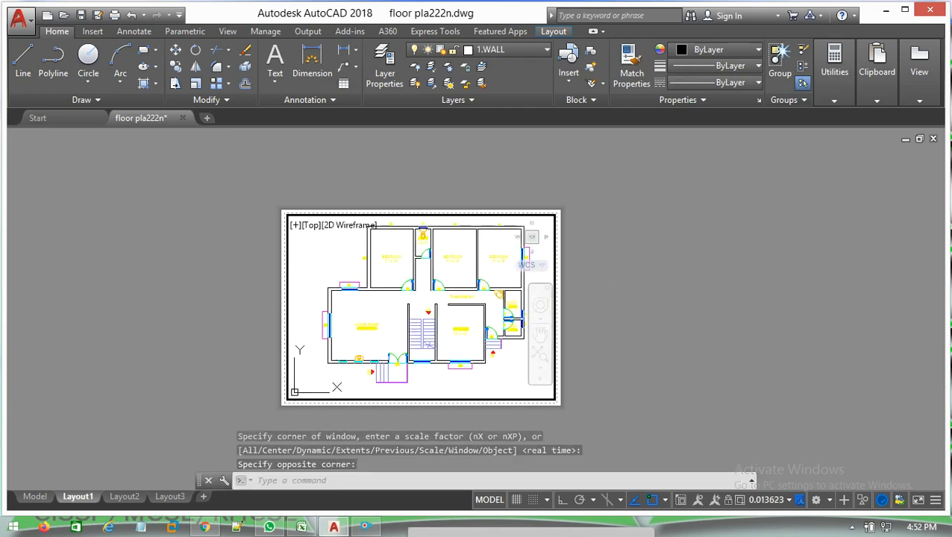
middle_click_drag(434, 296, 427, 299)
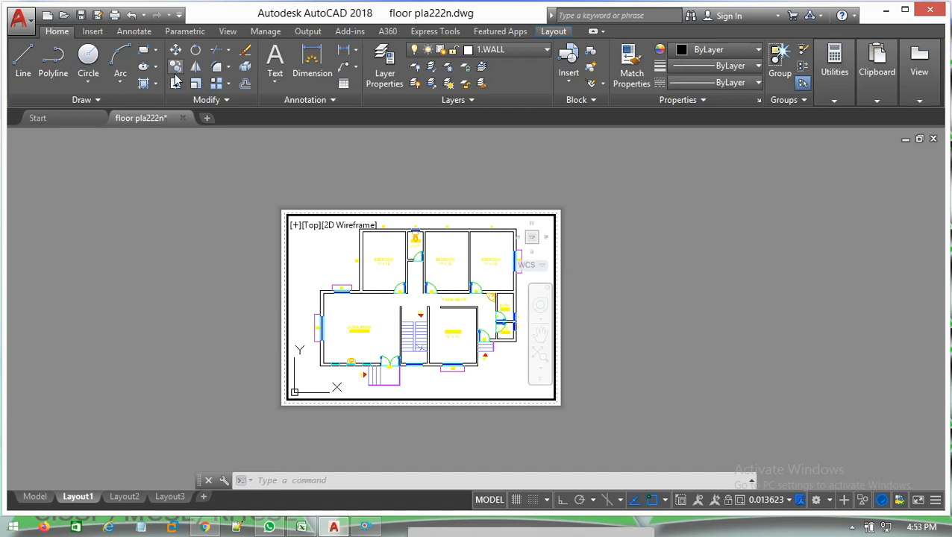
Start a plot of Layout1 and choose DWG To PDF.pc3 as the plotter
left_click(116, 17)
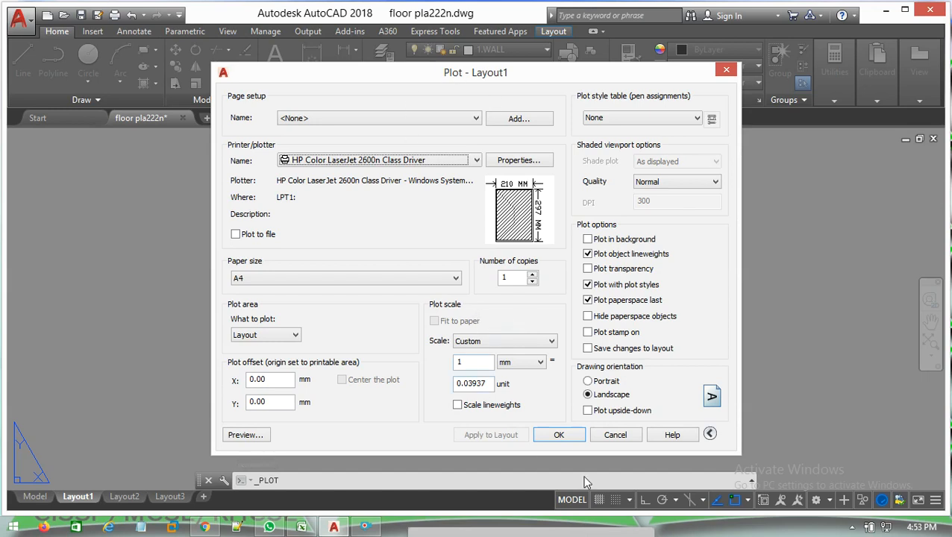
left_click_drag(510, 85, 491, 76)
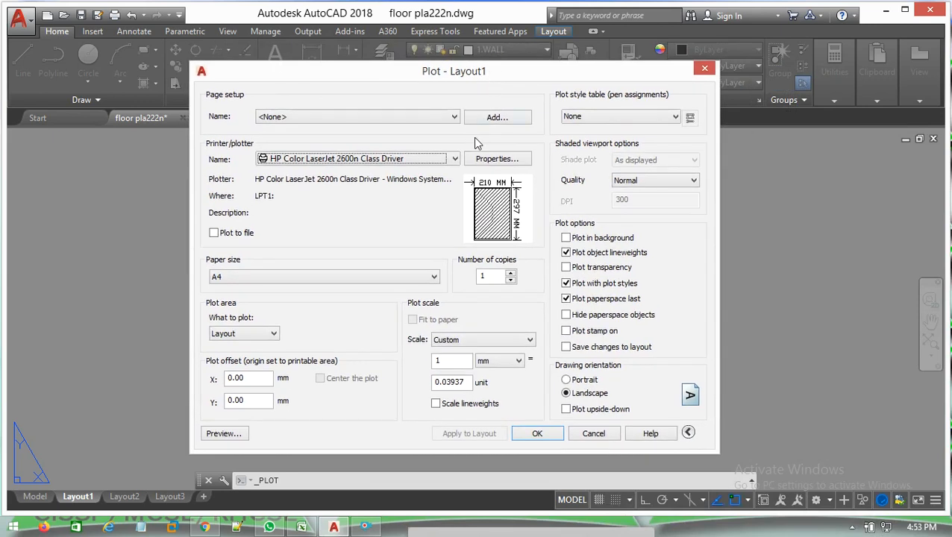
left_click(319, 160)
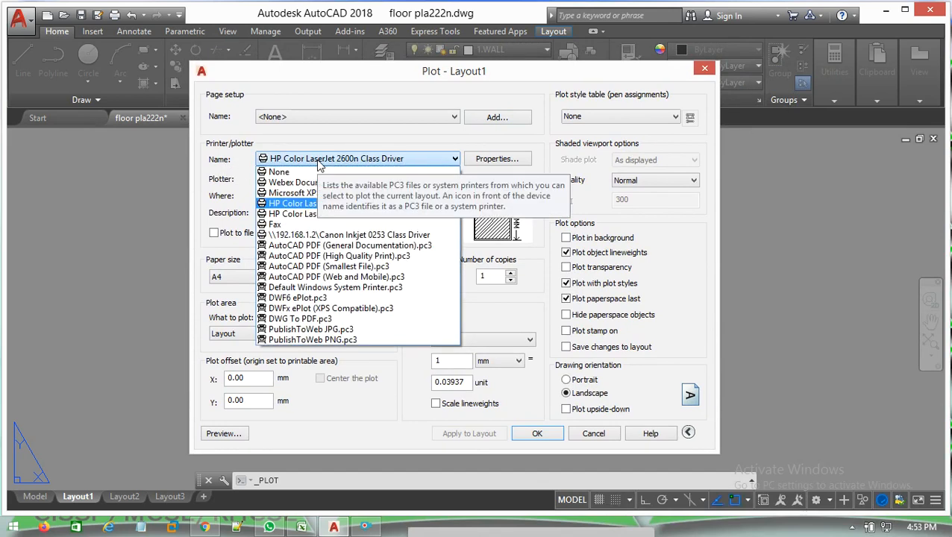
left_click(321, 320)
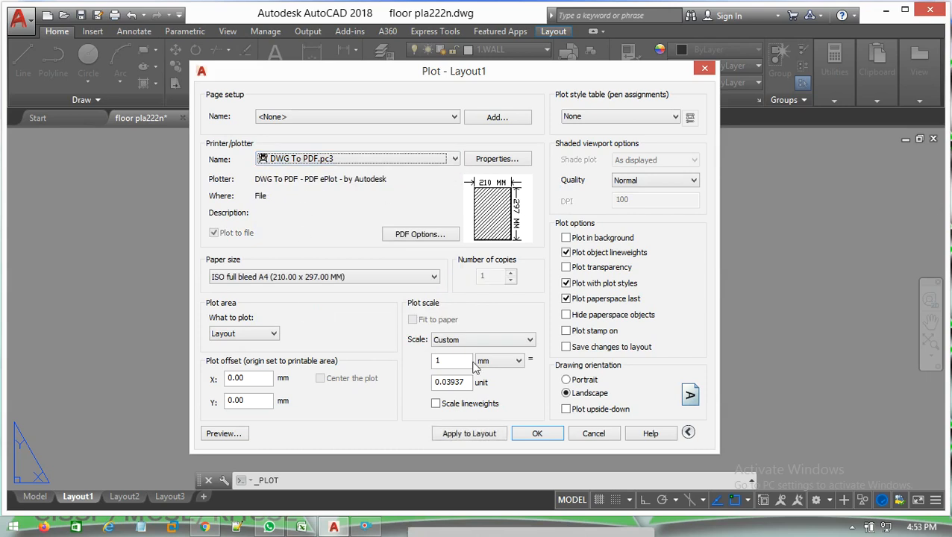
Run the plot and save the PDF to the Desktop under the file name test
left_click(545, 439)
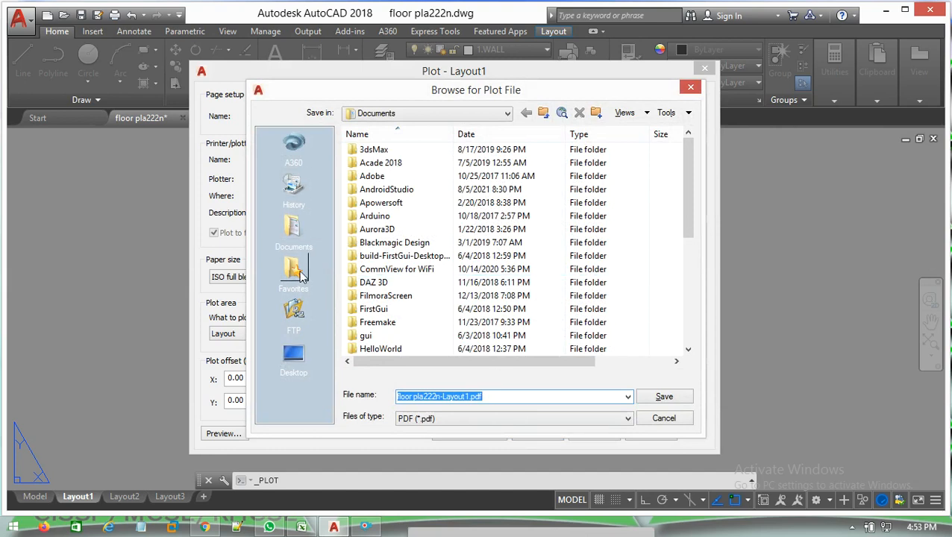
left_click(294, 357)
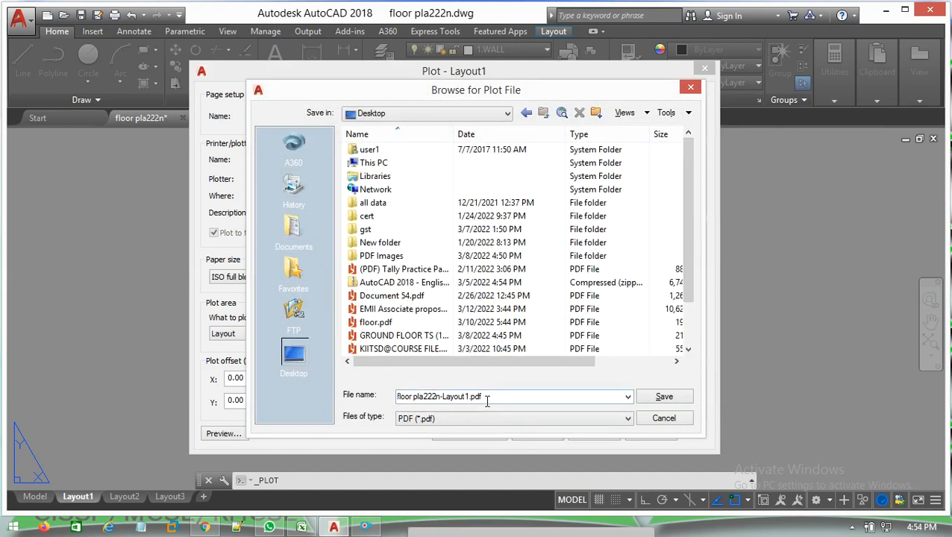
left_click_drag(483, 400, 405, 391)
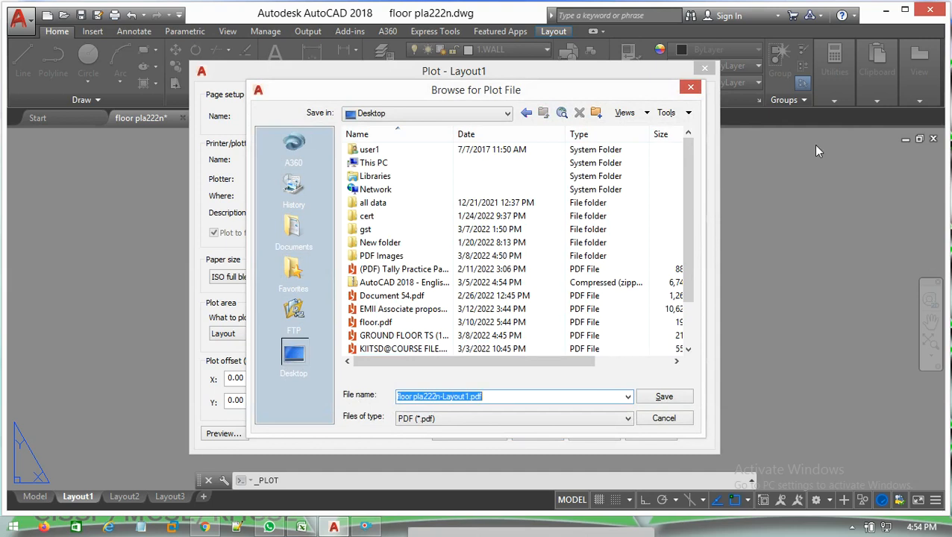
type("test")
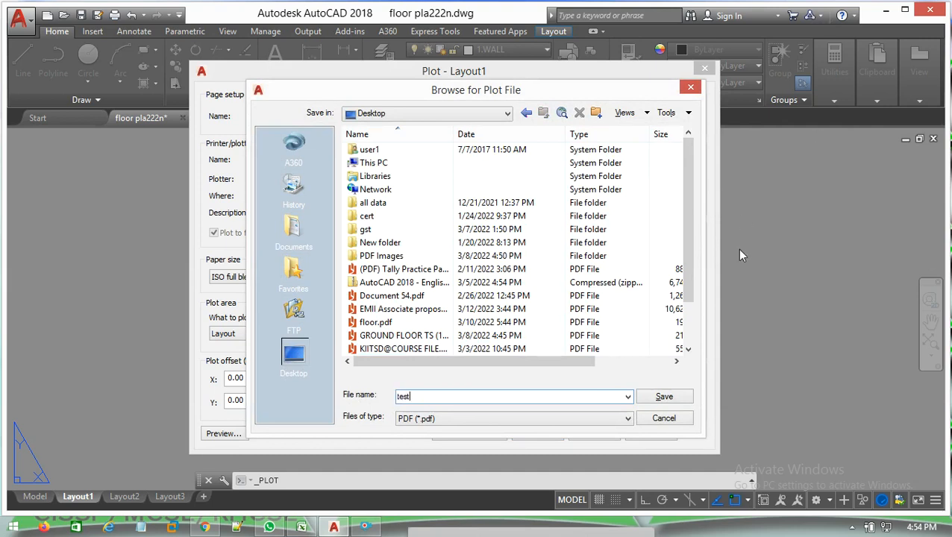
left_click(669, 399)
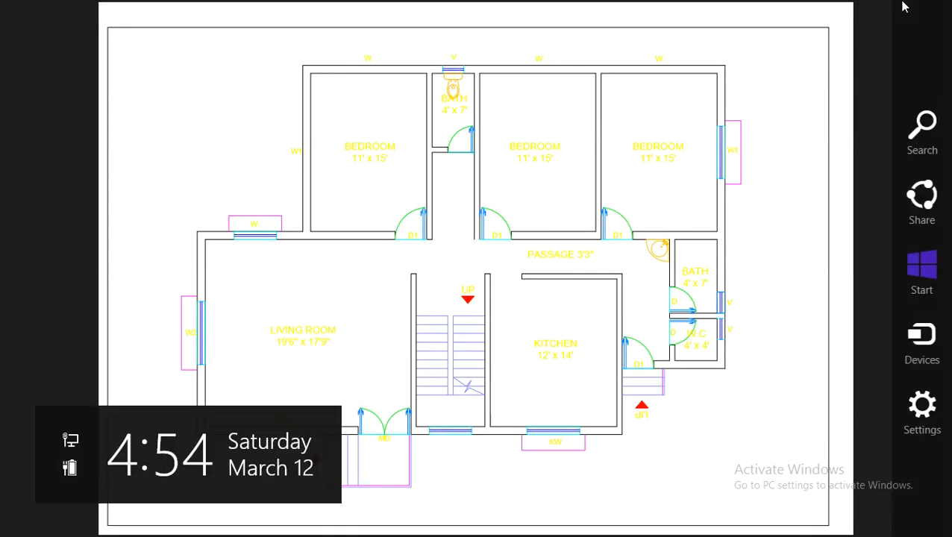
Review the plotted floor plan sheet in test.pdf, close the Reader, and dismiss the plot notification back in AutoCAD
mouse_move(808, 5)
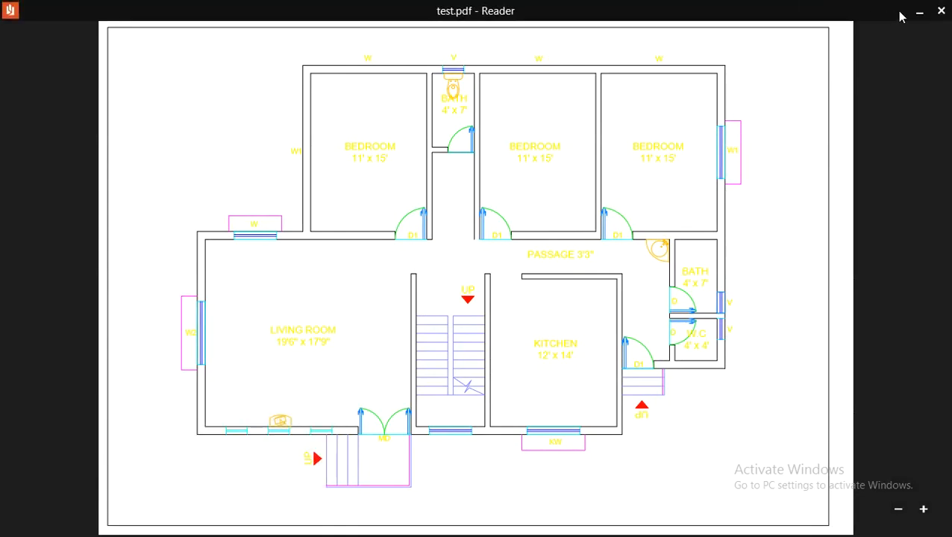
left_click(941, 11)
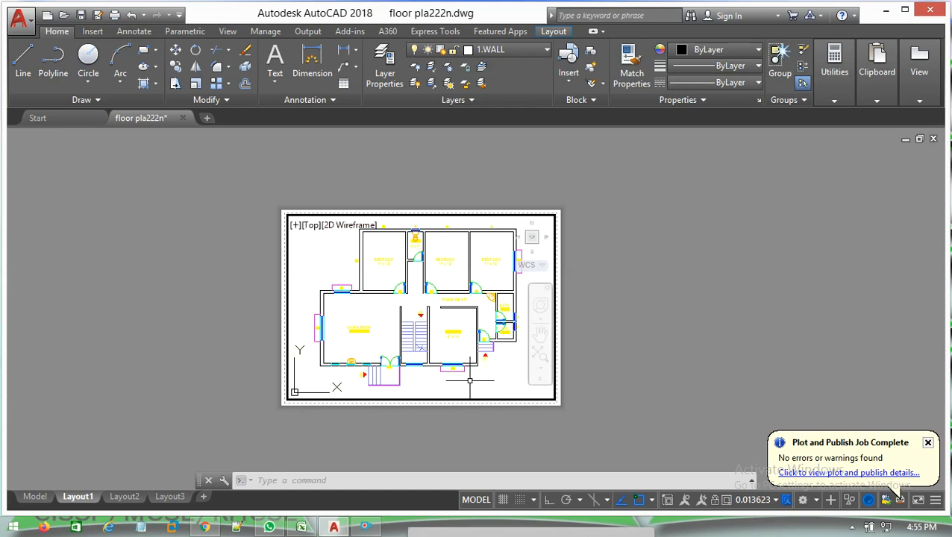
left_click(927, 443)
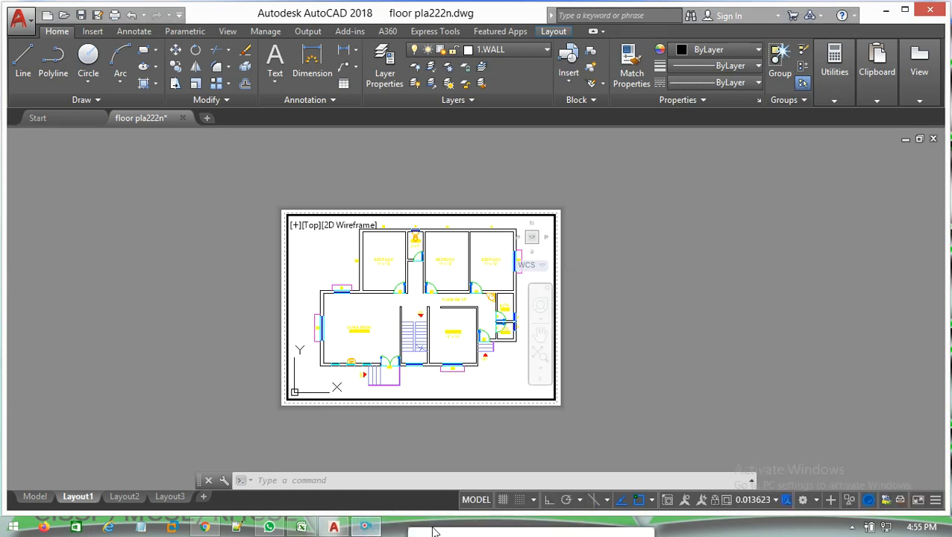